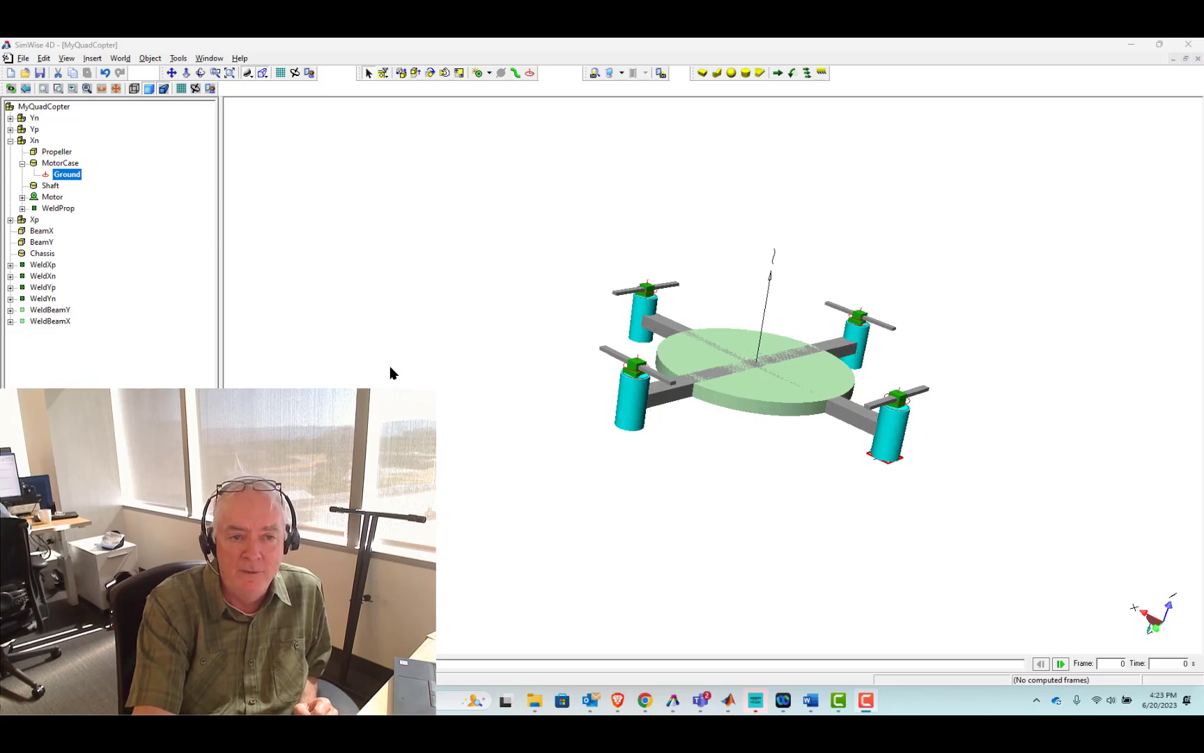
# Close the old MyQuadCopter Simulink model window, discarding its unsaved changes
pyautogui.moveTo(876, 491); pyautogui.dragTo(725, 397)
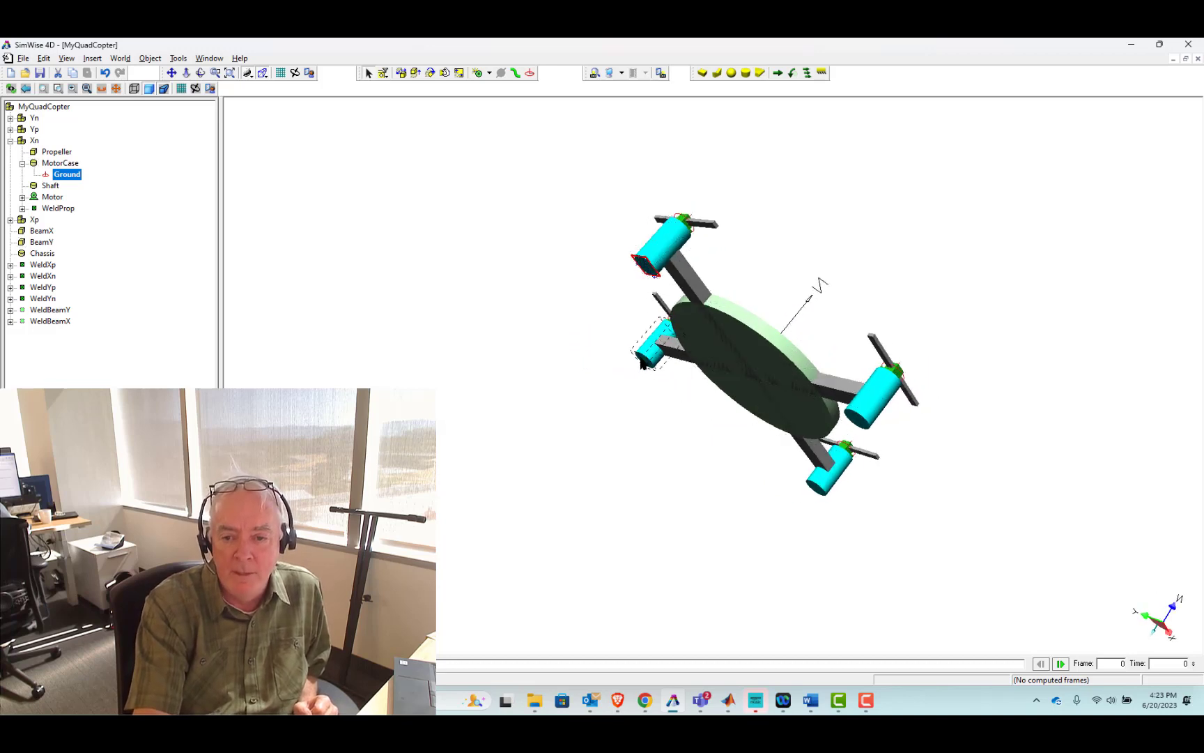
pyautogui.moveTo(429, 346); pyautogui.dragTo(530, 463)
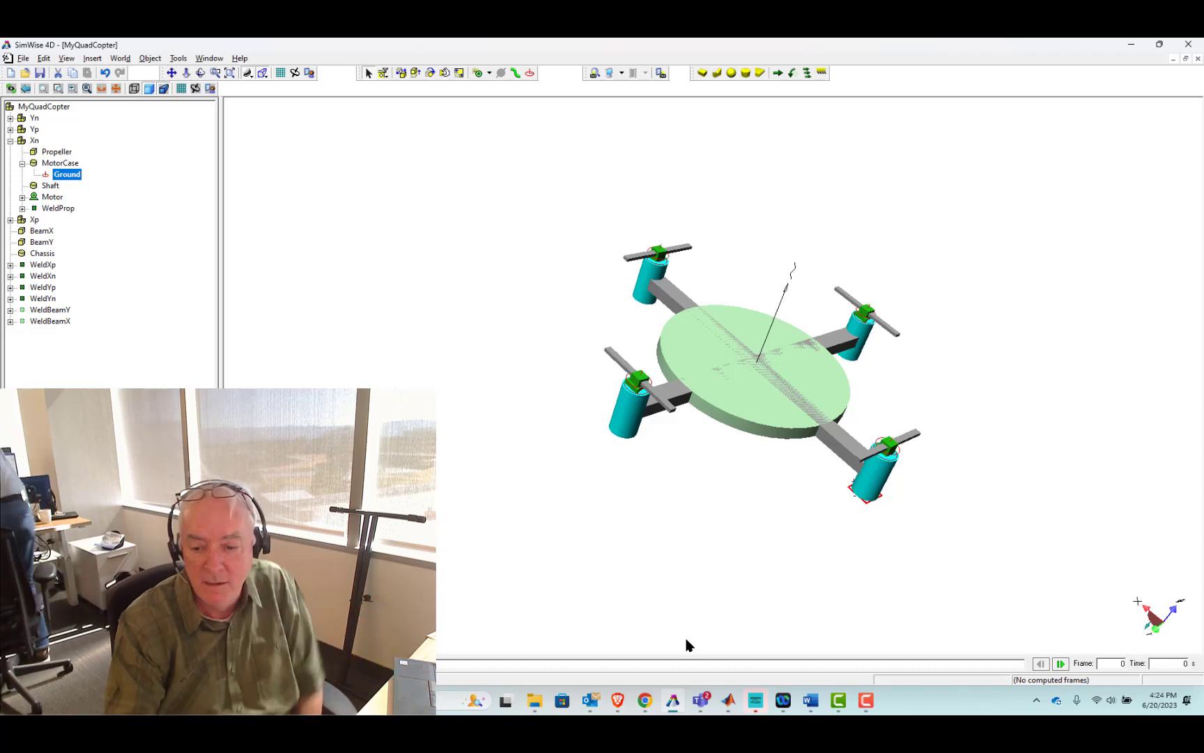
pyautogui.moveTo(736, 704)
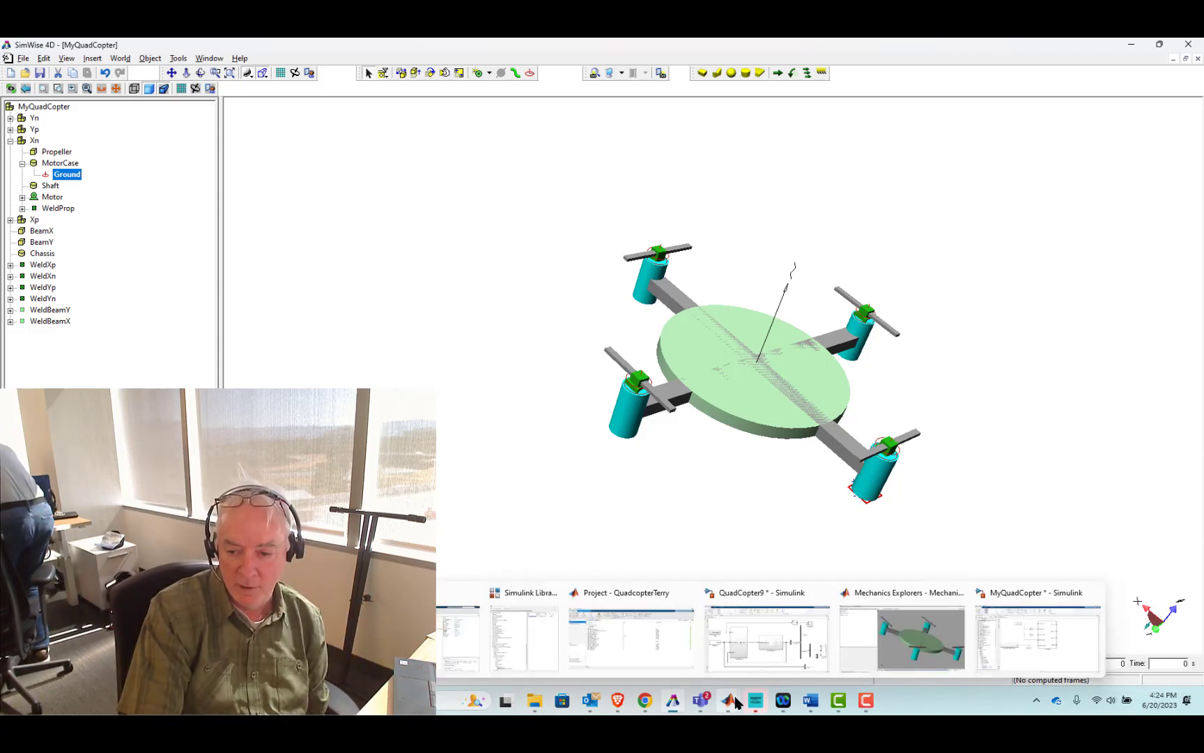
pyautogui.click(997, 635)
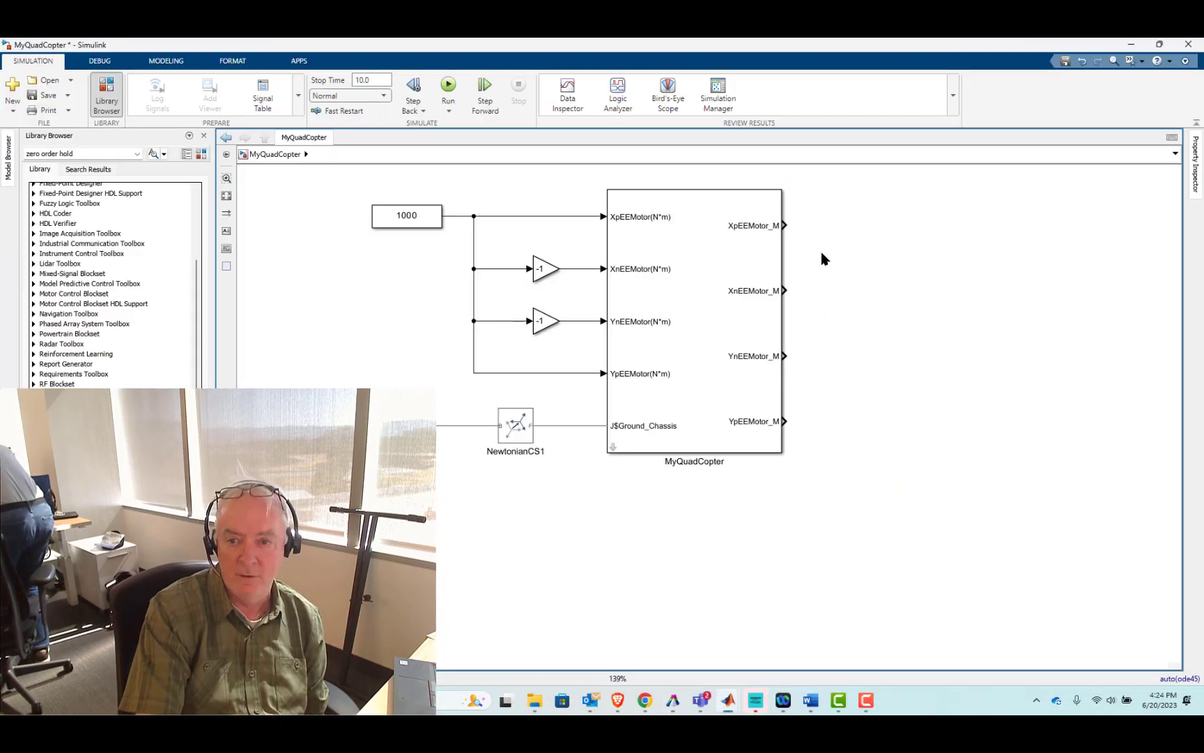
pyautogui.click(1179, 44)
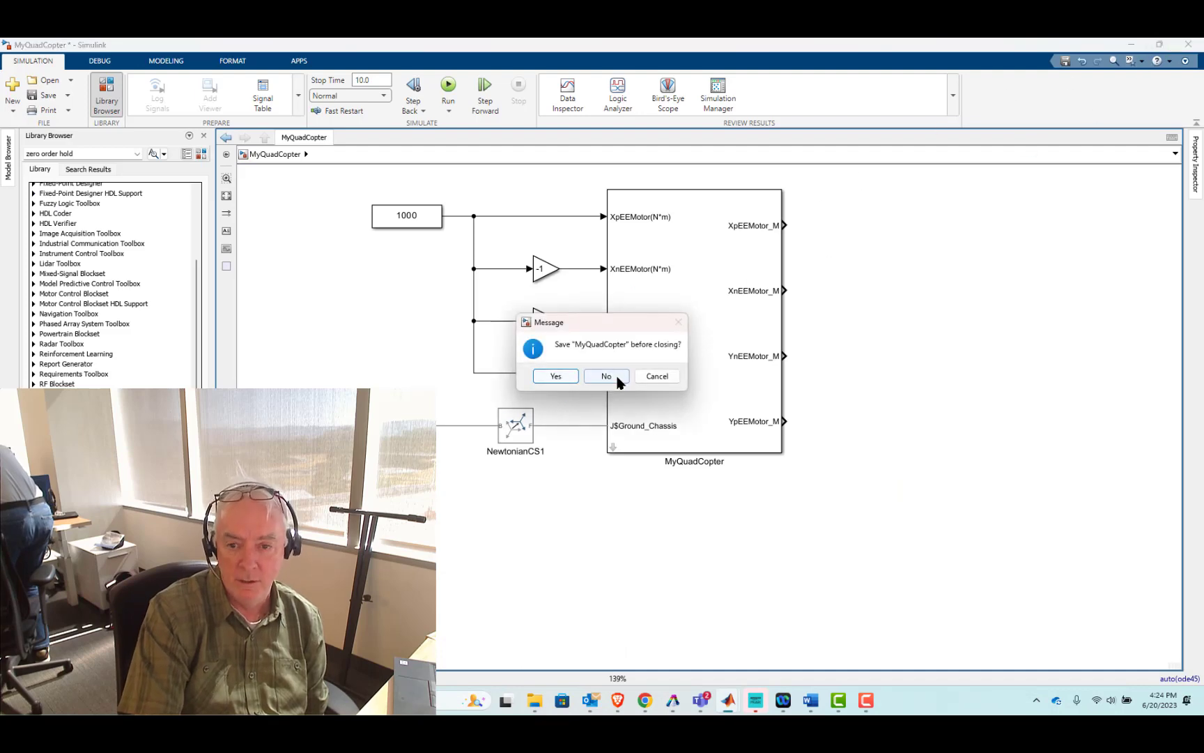
pyautogui.click(609, 377)
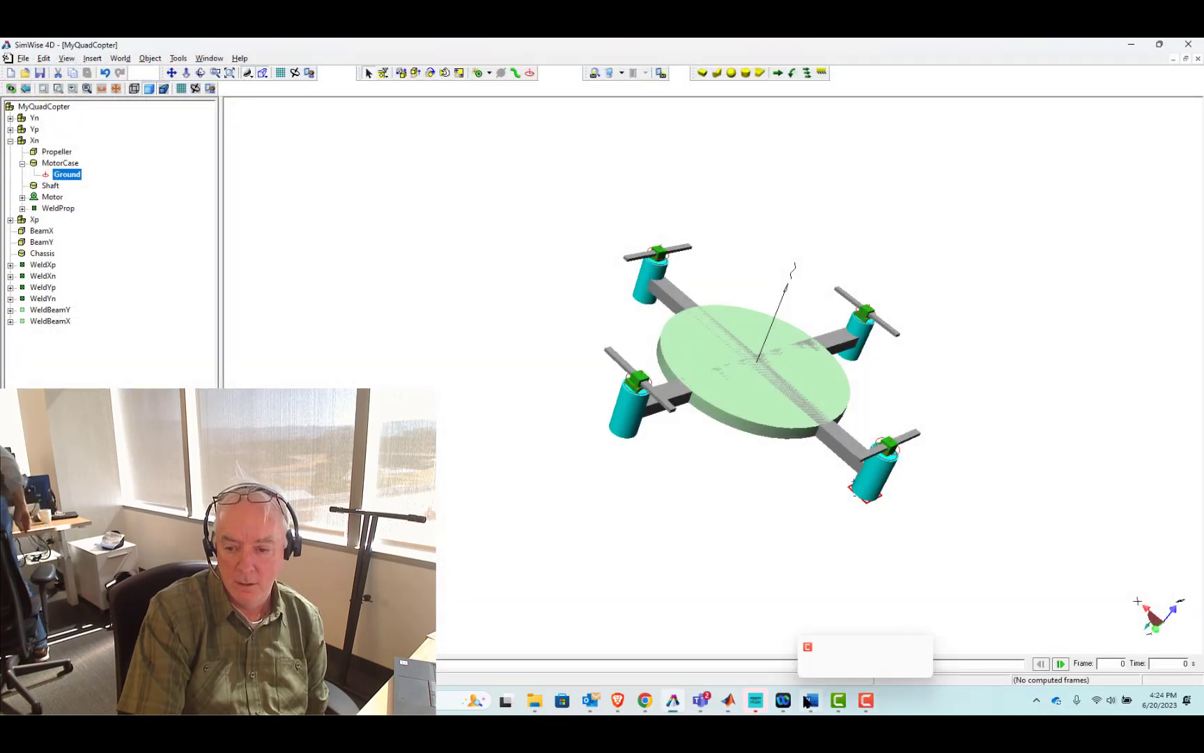
# Run the GetGeometry app from MATLAB's APPS tab to rebuild the MyQuadCopter model
pyautogui.moveTo(731, 699)
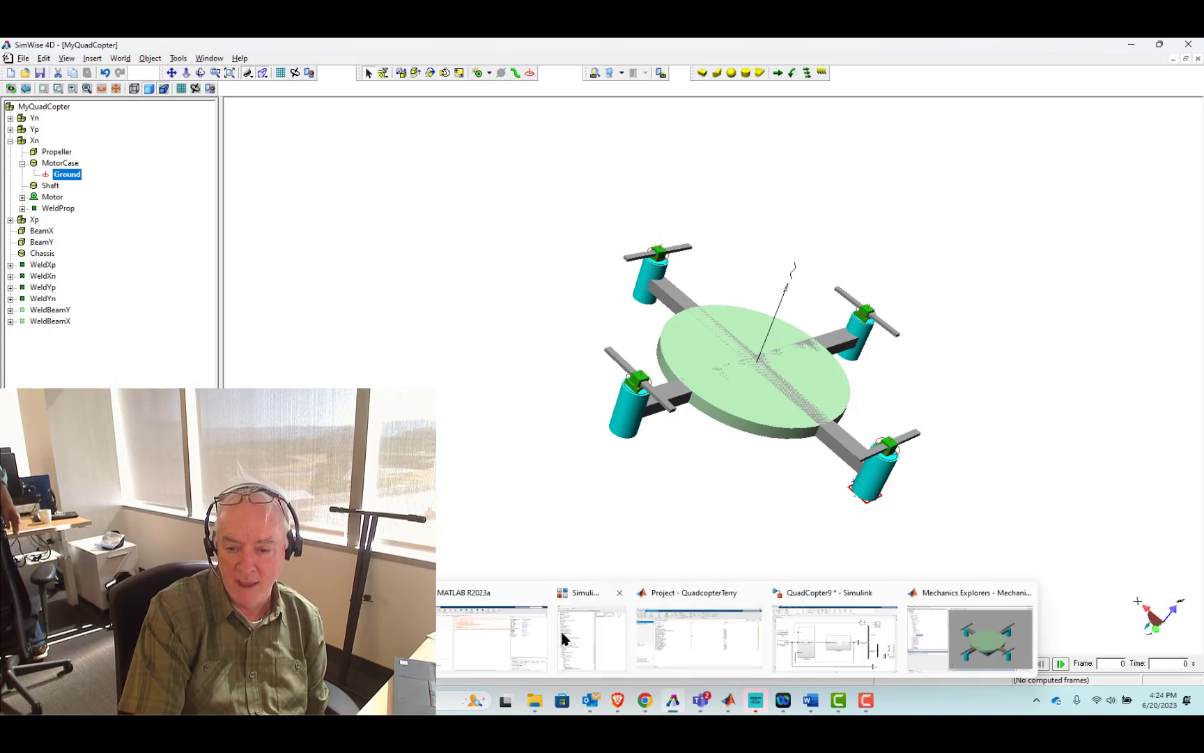
pyautogui.moveTo(808, 637)
pyautogui.click(498, 642)
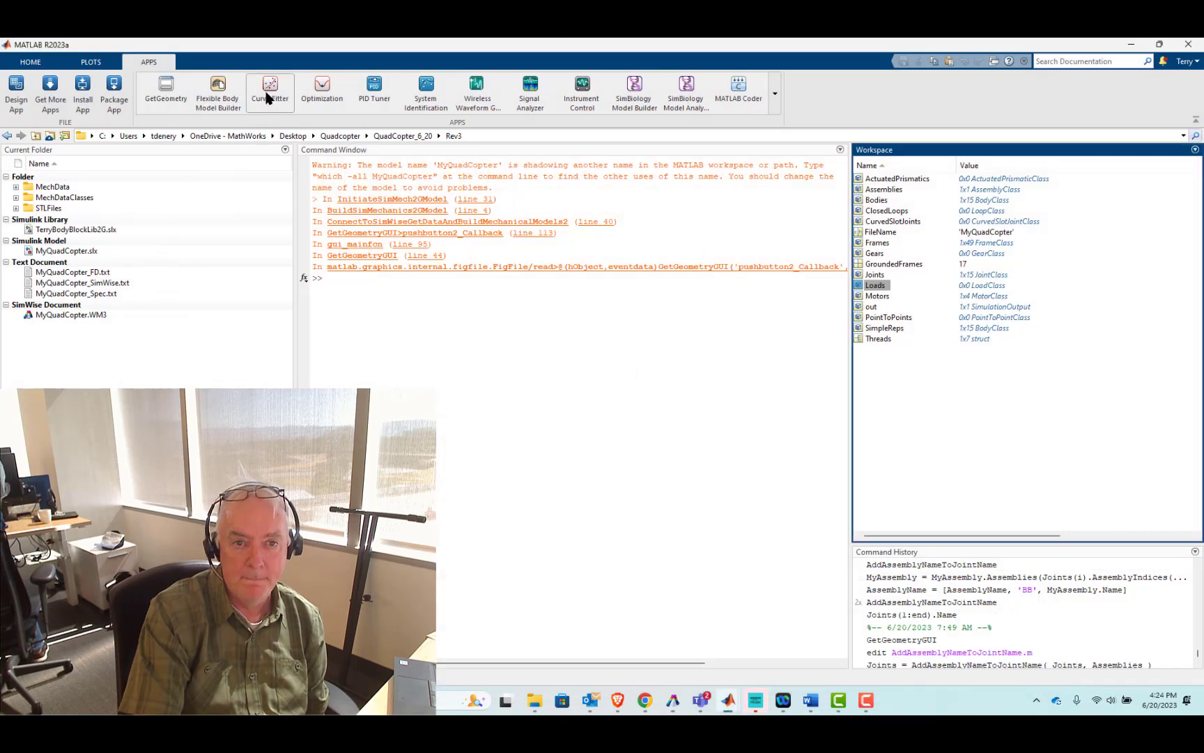
pyautogui.click(166, 91)
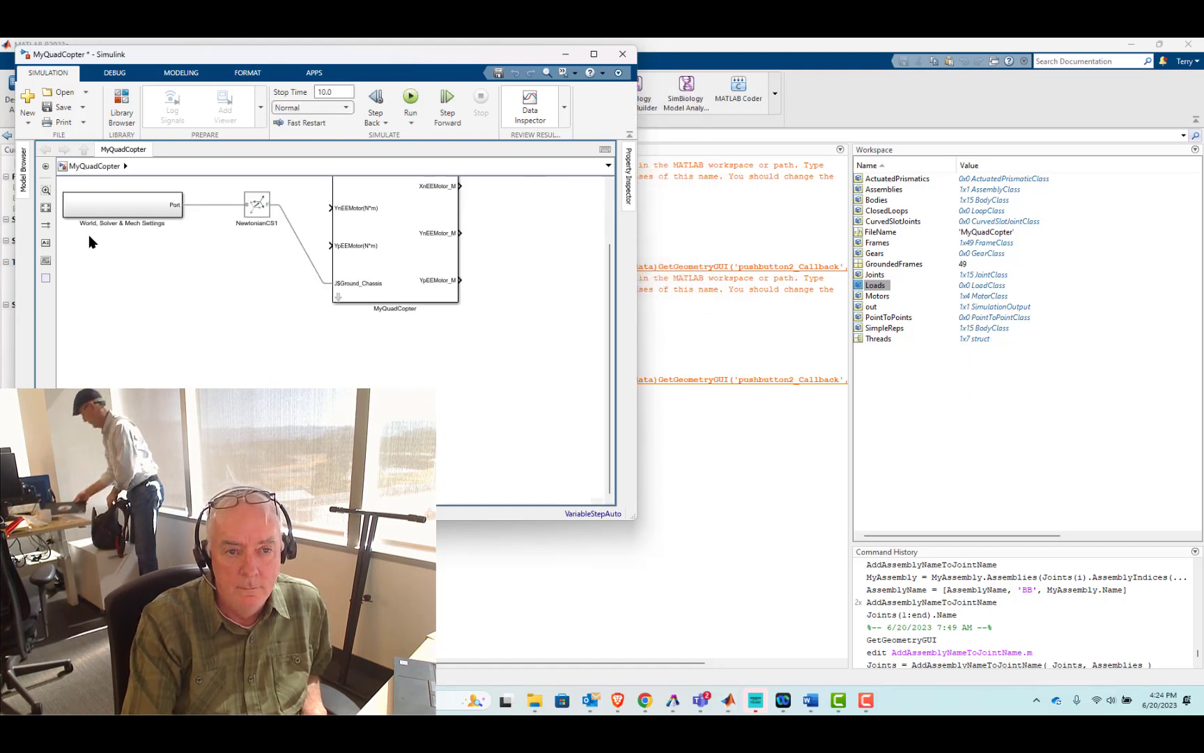
# Move the World/Solver settings and NewtonianCS1 blocks lower in the diagram
pyautogui.moveTo(103, 248); pyautogui.dragTo(255, 199)
pyautogui.moveTo(91, 213); pyautogui.dragTo(94, 292)
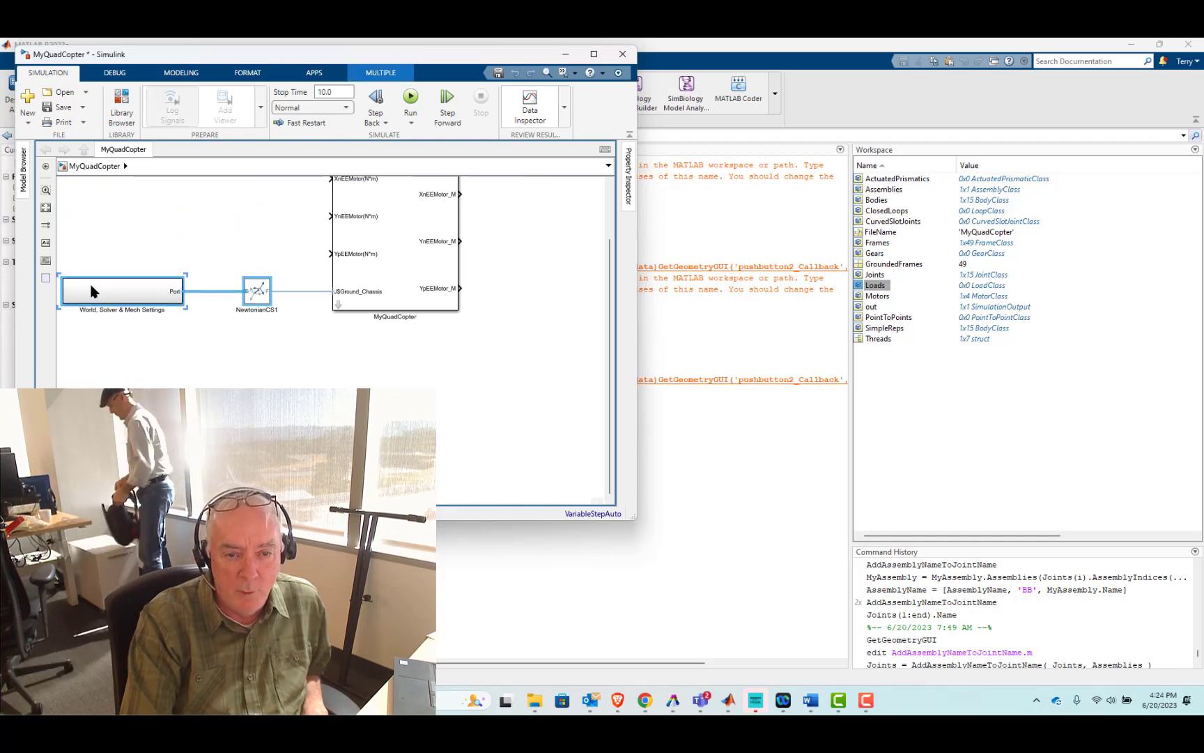
pyautogui.click(119, 368)
pyautogui.scroll(2, 120, 368)
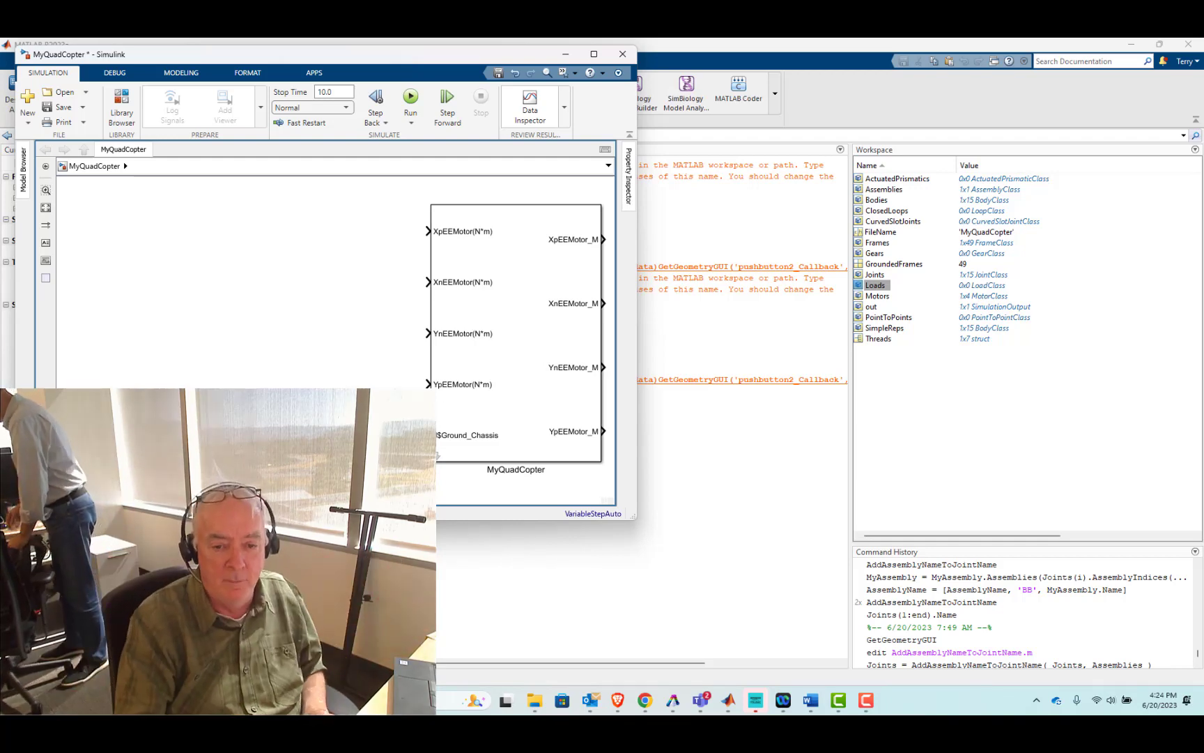
# Open the MyQuadCopter subsystem in a maximized window with the diagram fitted to view
pyautogui.doubleClick(446, 376)
pyautogui.click(260, 382)
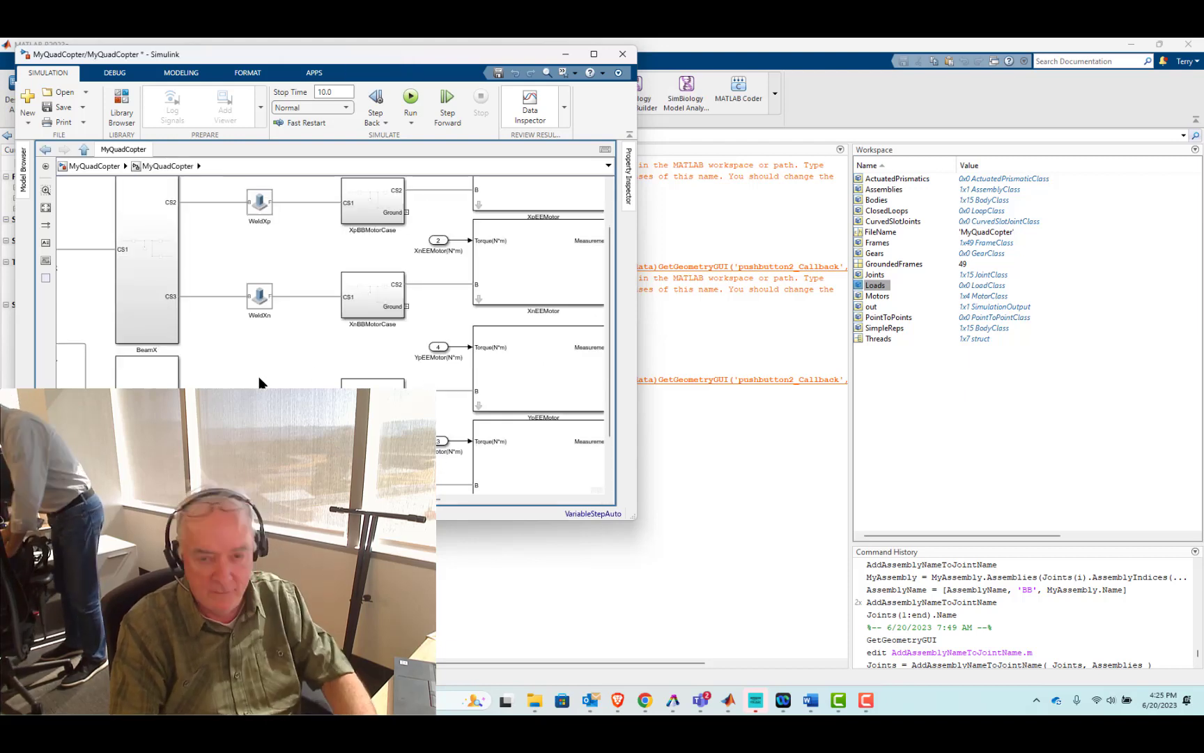
pyautogui.press('space')
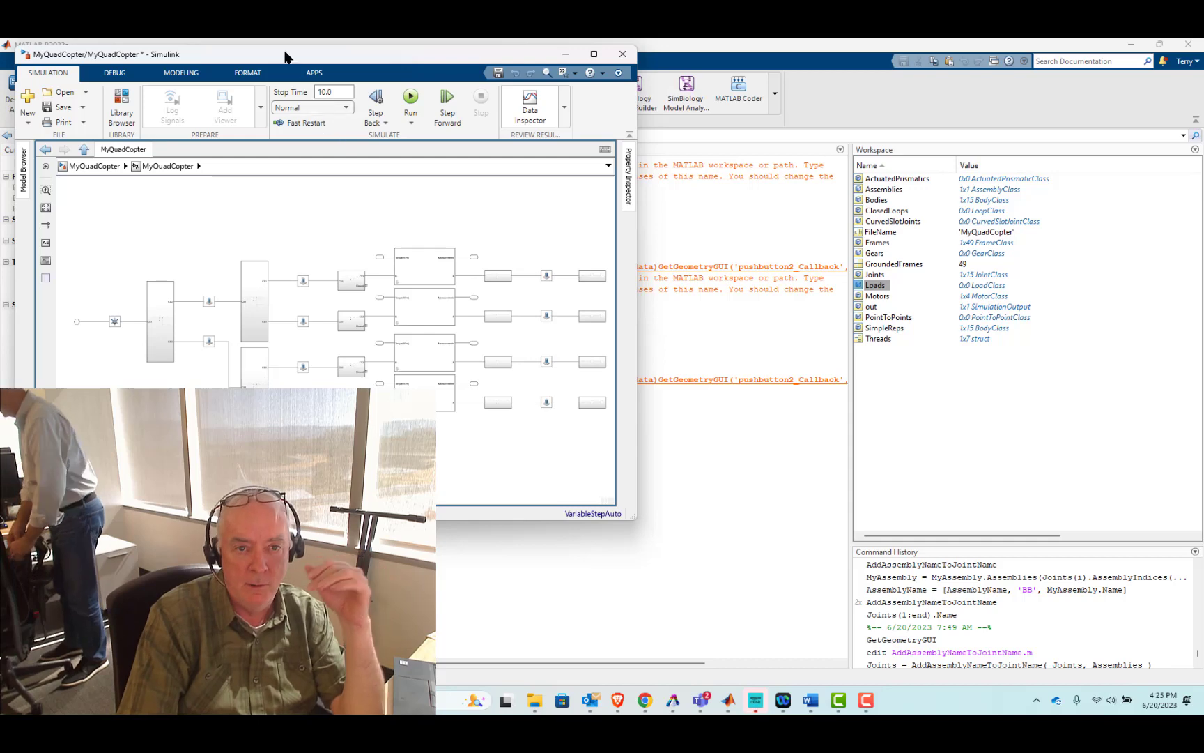
pyautogui.press('super+Up')
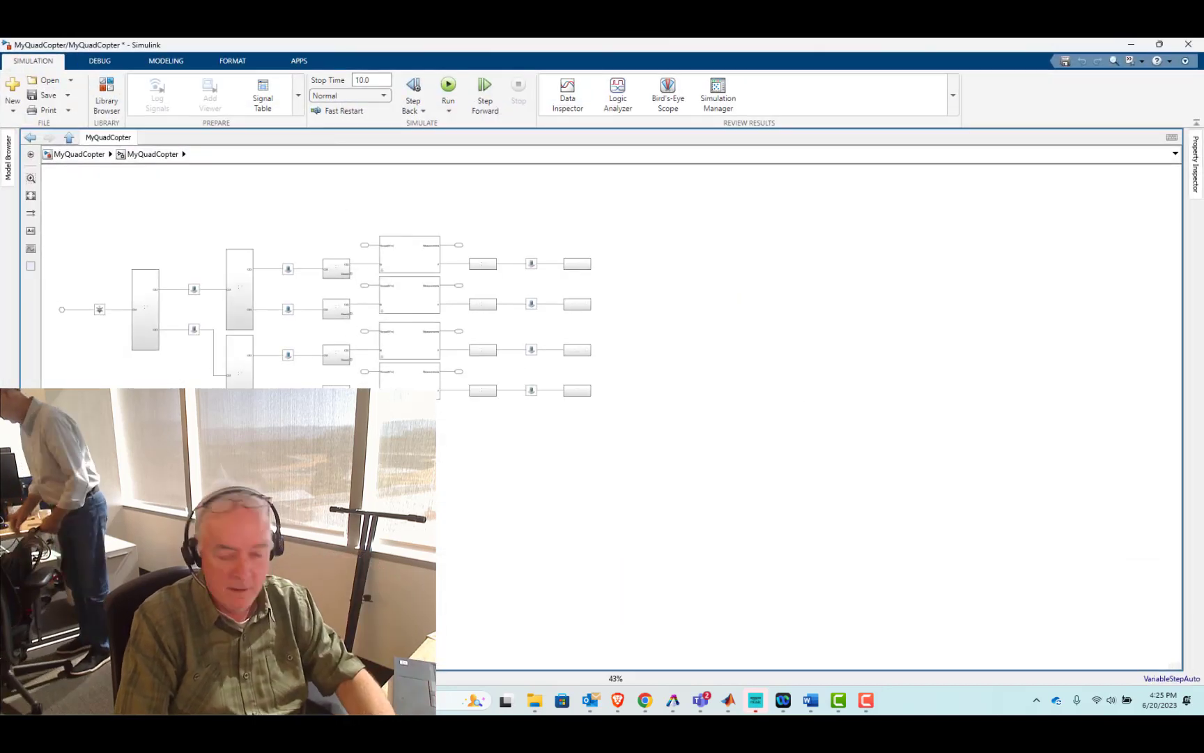
pyautogui.press('space')
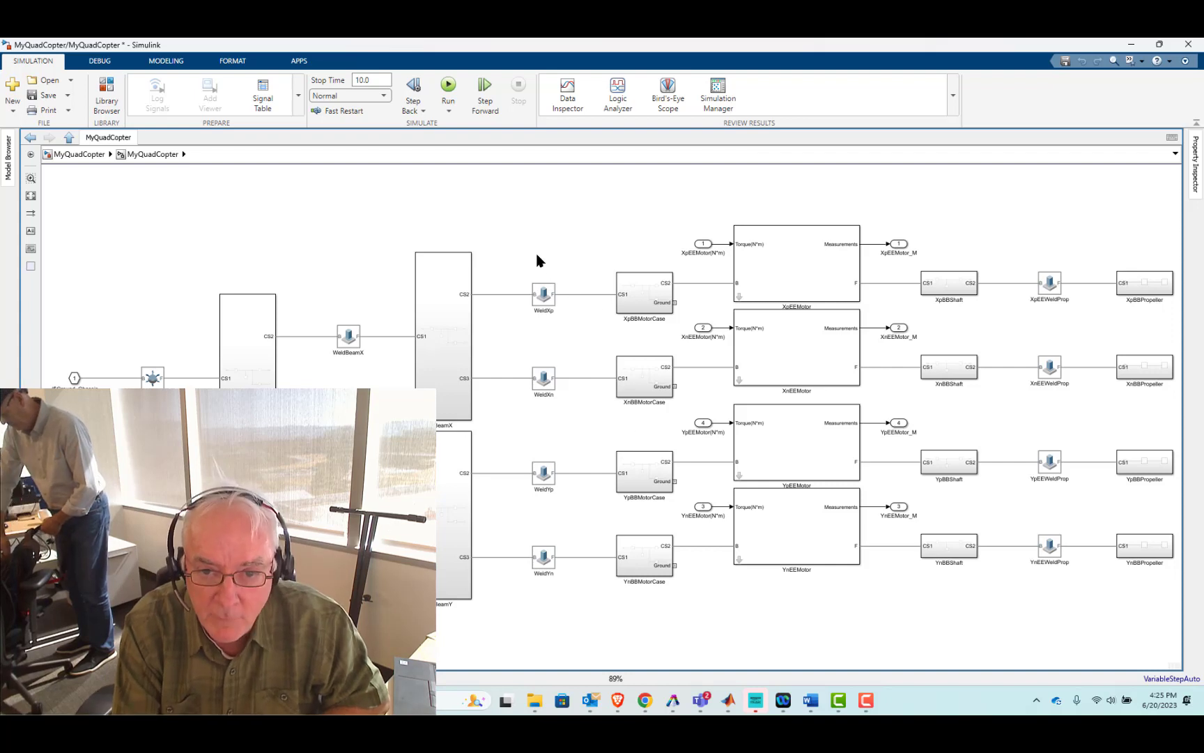
# Select the four weld blocks, the two beam blocks, and then the Chassis block
pyautogui.moveTo(537, 256); pyautogui.dragTo(547, 638)
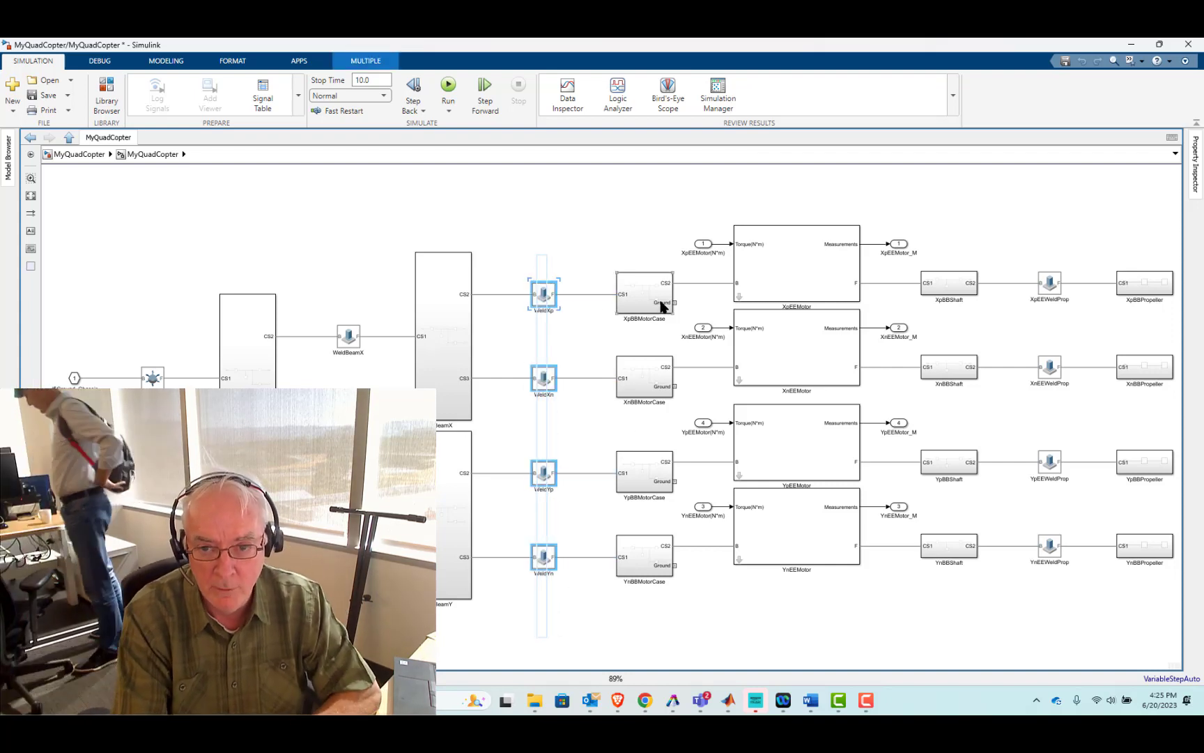
pyautogui.moveTo(446, 224); pyautogui.dragTo(479, 627)
pyautogui.scroll(-3, 480, 627)
pyautogui.click(249, 328)
# Check the Chassis Solid's derived mass: 1.5 m radius, 7850 kg/m^3 disc gives 11097.7 kg
pyautogui.doubleClick(250, 338)
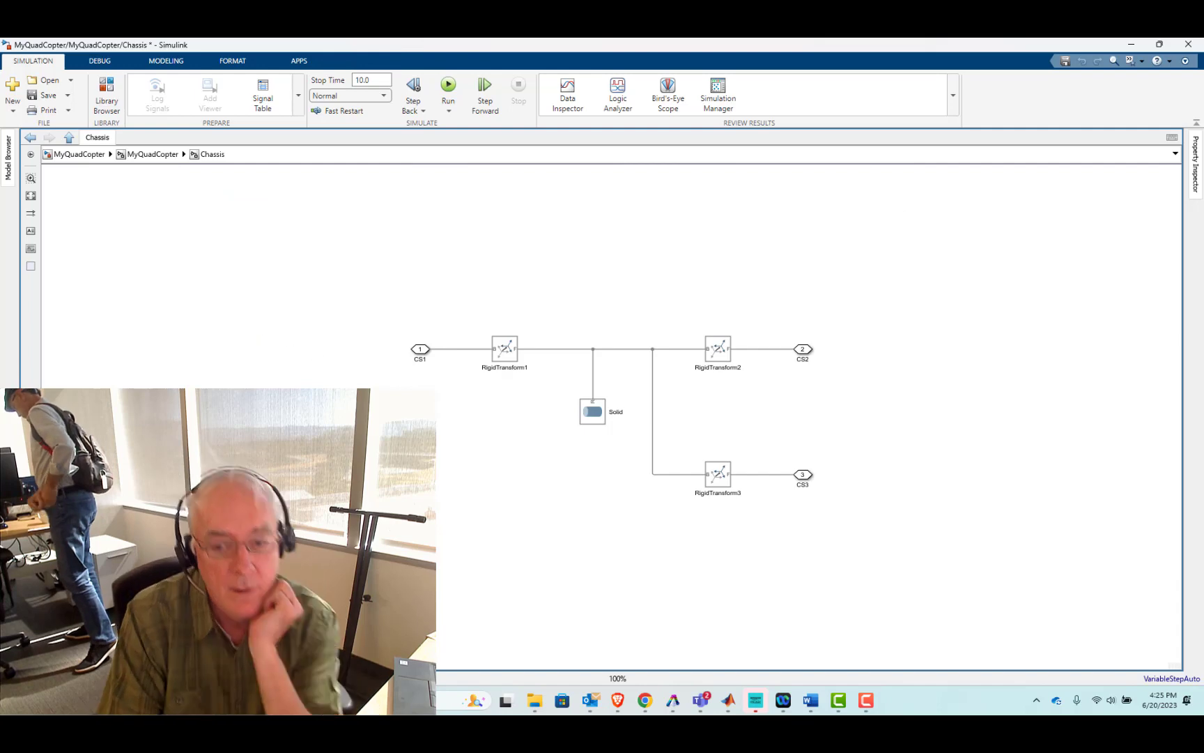
pyautogui.doubleClick(593, 412)
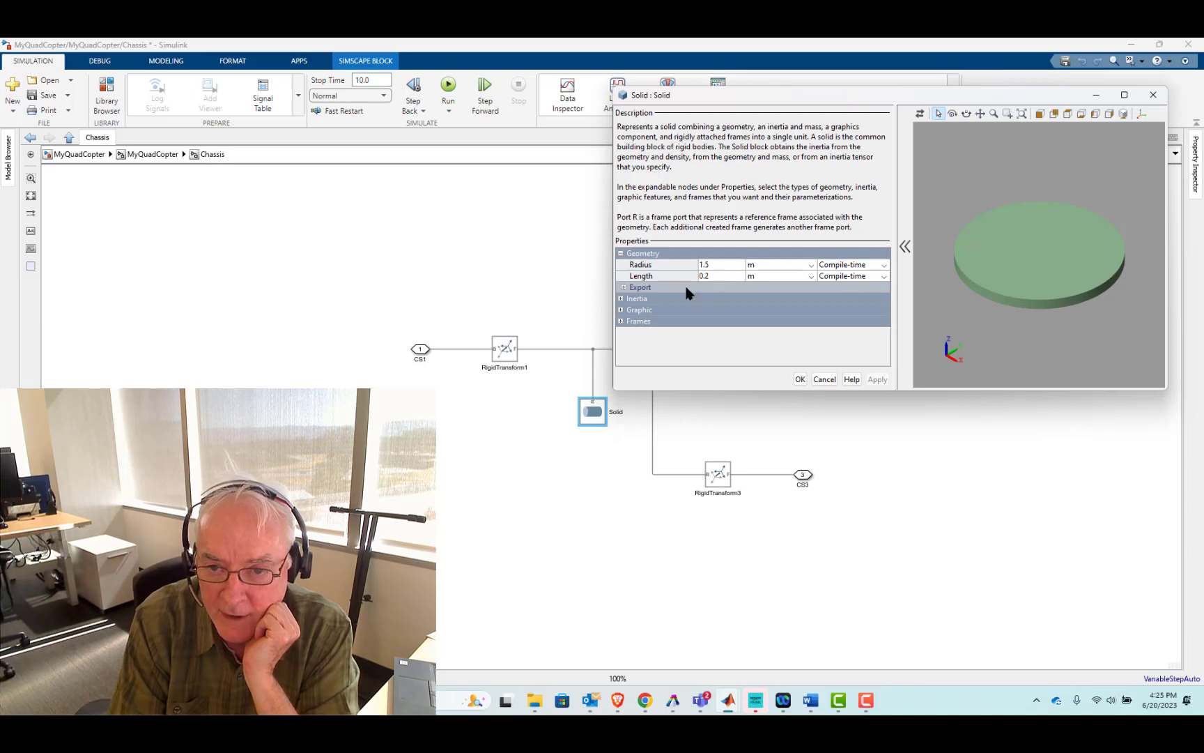
pyautogui.click(621, 299)
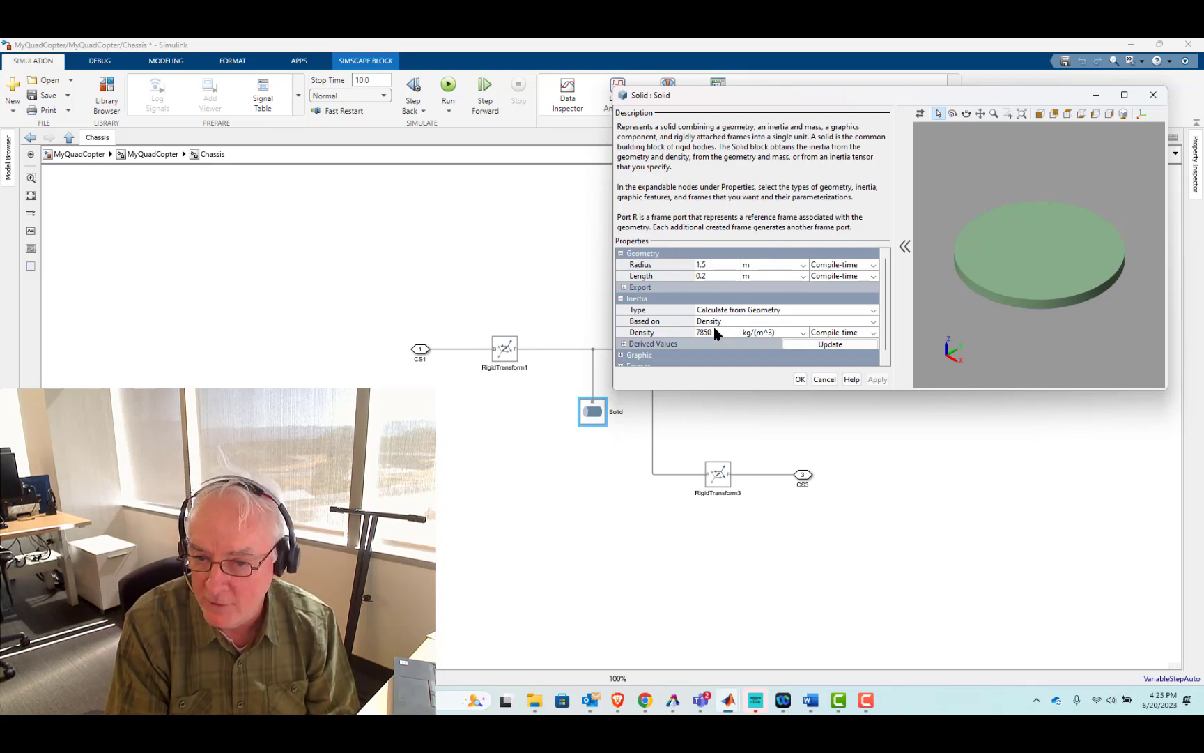
pyautogui.click(831, 344)
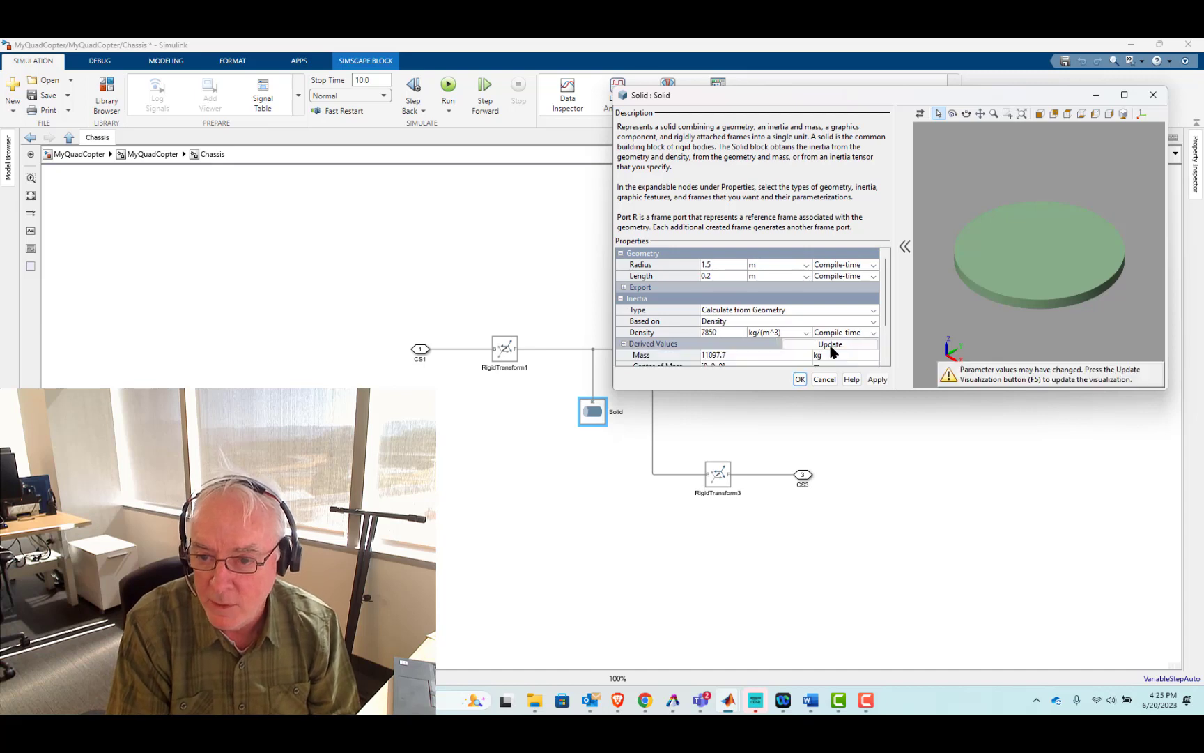
pyautogui.moveTo(888, 291); pyautogui.dragTo(894, 342)
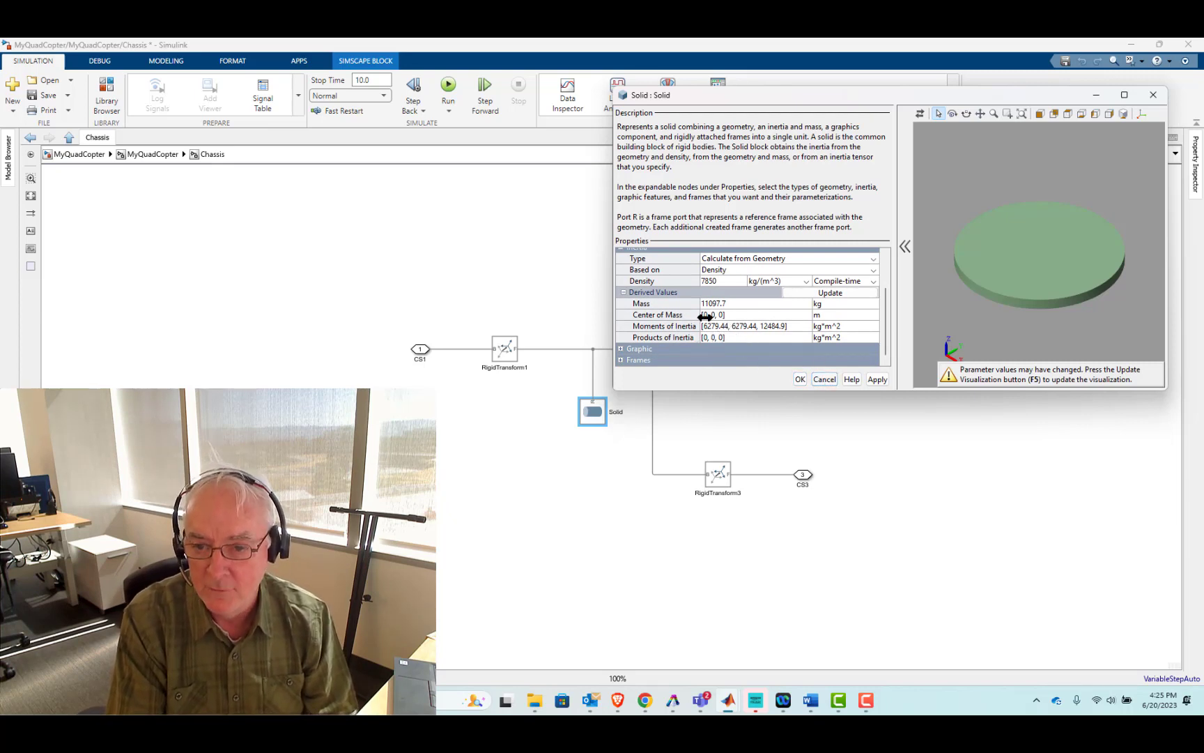
# Cancel the Solid settings and return to the quadcopter's main subsystem diagram
pyautogui.click(825, 381)
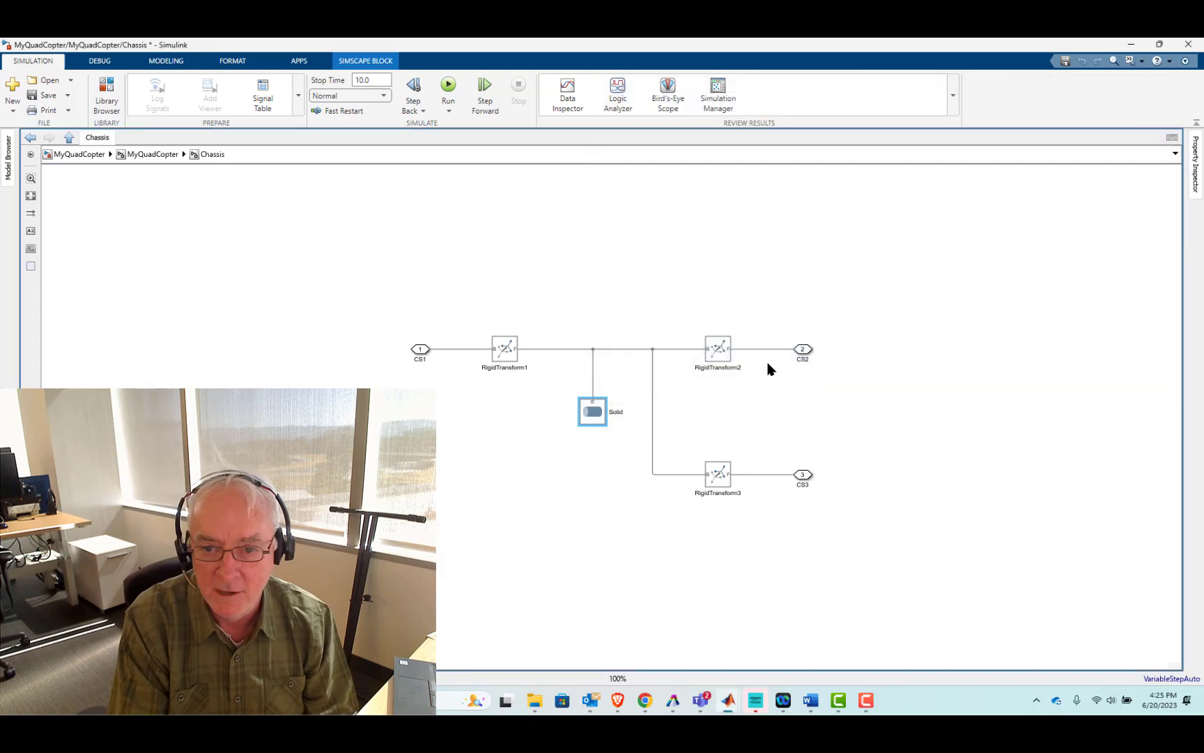
pyautogui.click(141, 155)
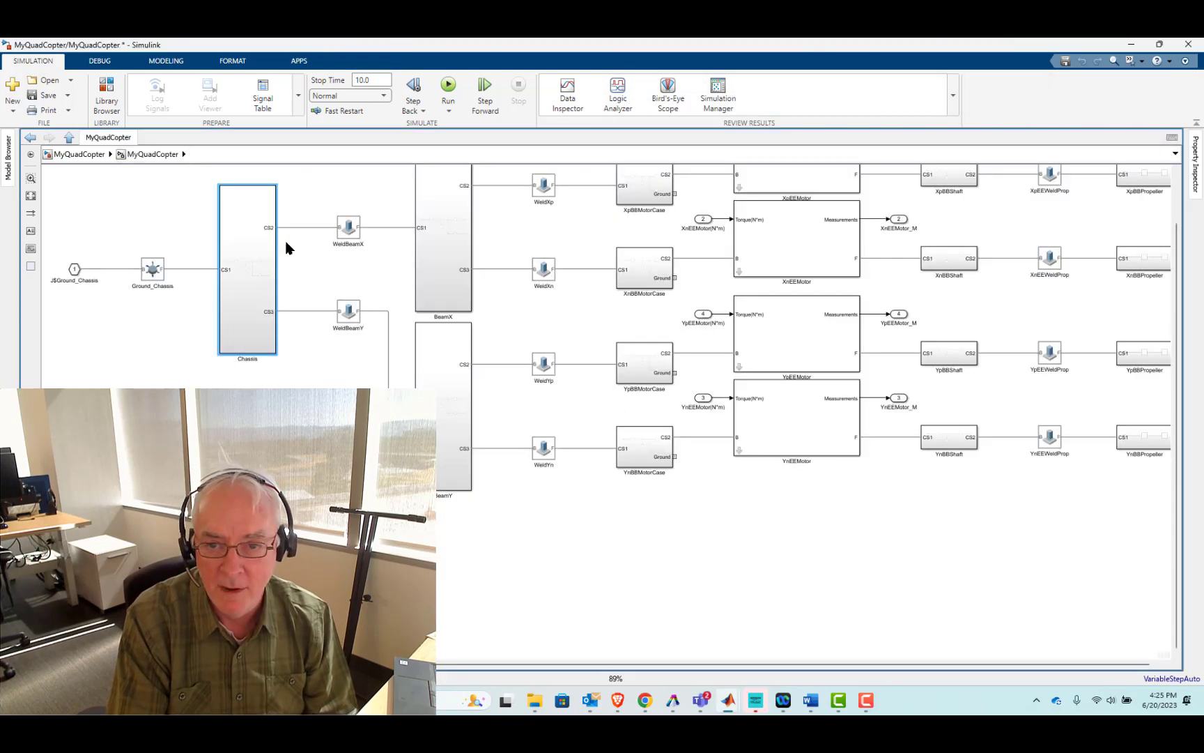
pyautogui.click(310, 223)
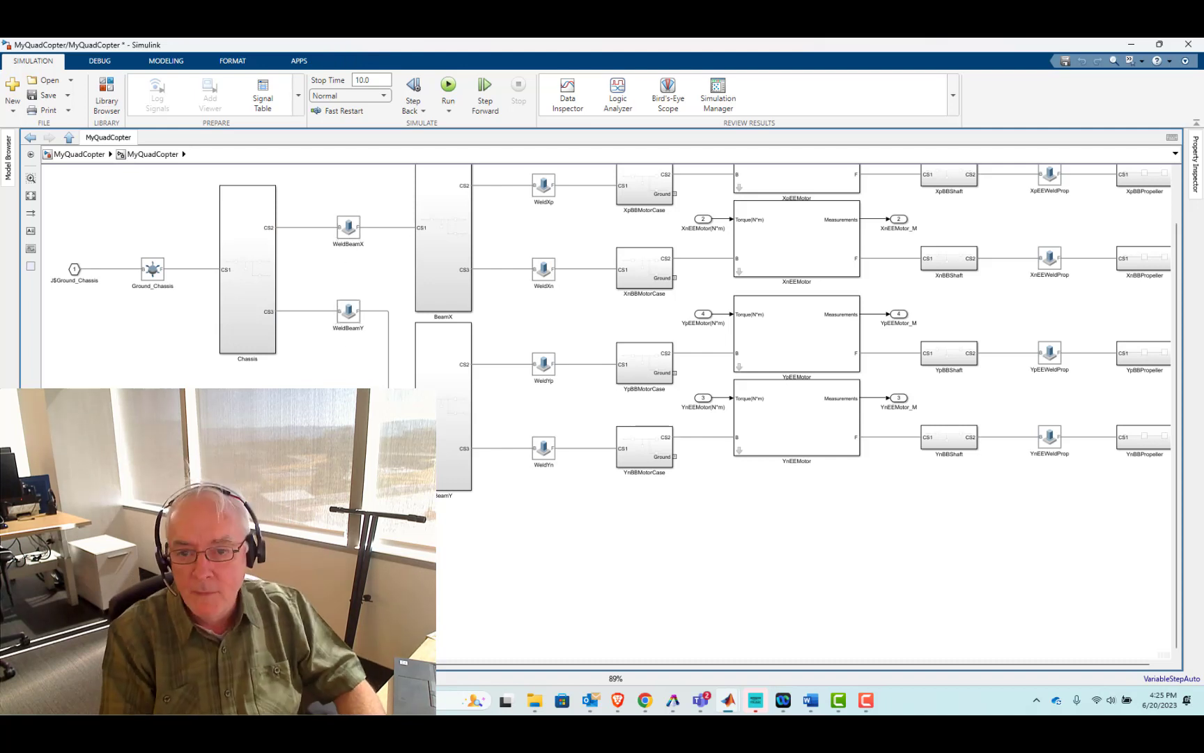
pyautogui.scroll(3, 727, 244)
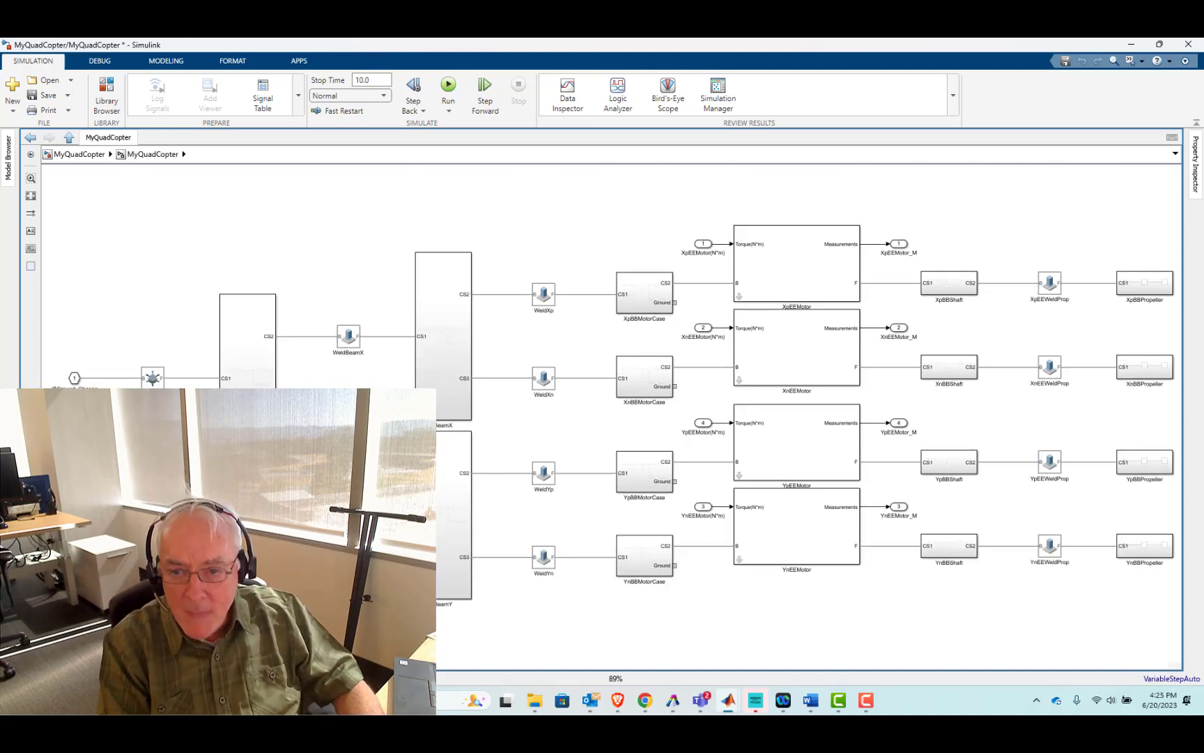
# Inspect the Revolute Joint inside XpEEMotor's TorqueMotor, then go up to the top-level model
pyautogui.doubleClick(739, 301)
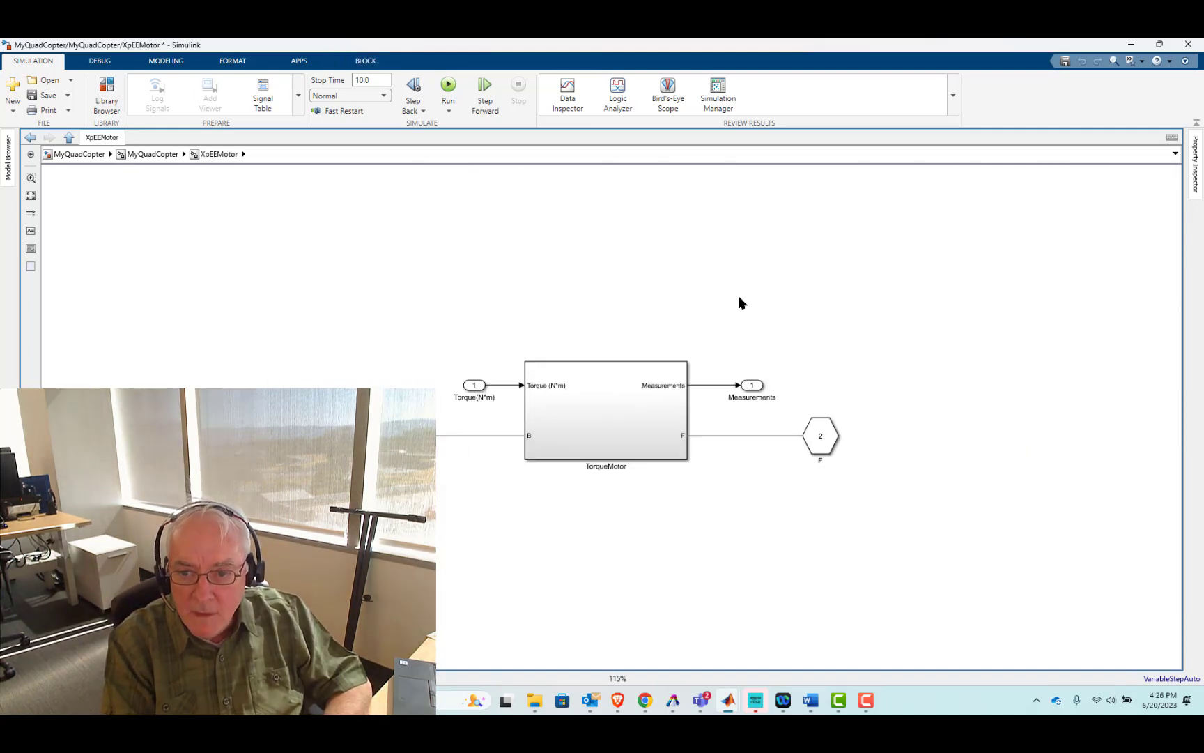
pyautogui.doubleClick(578, 444)
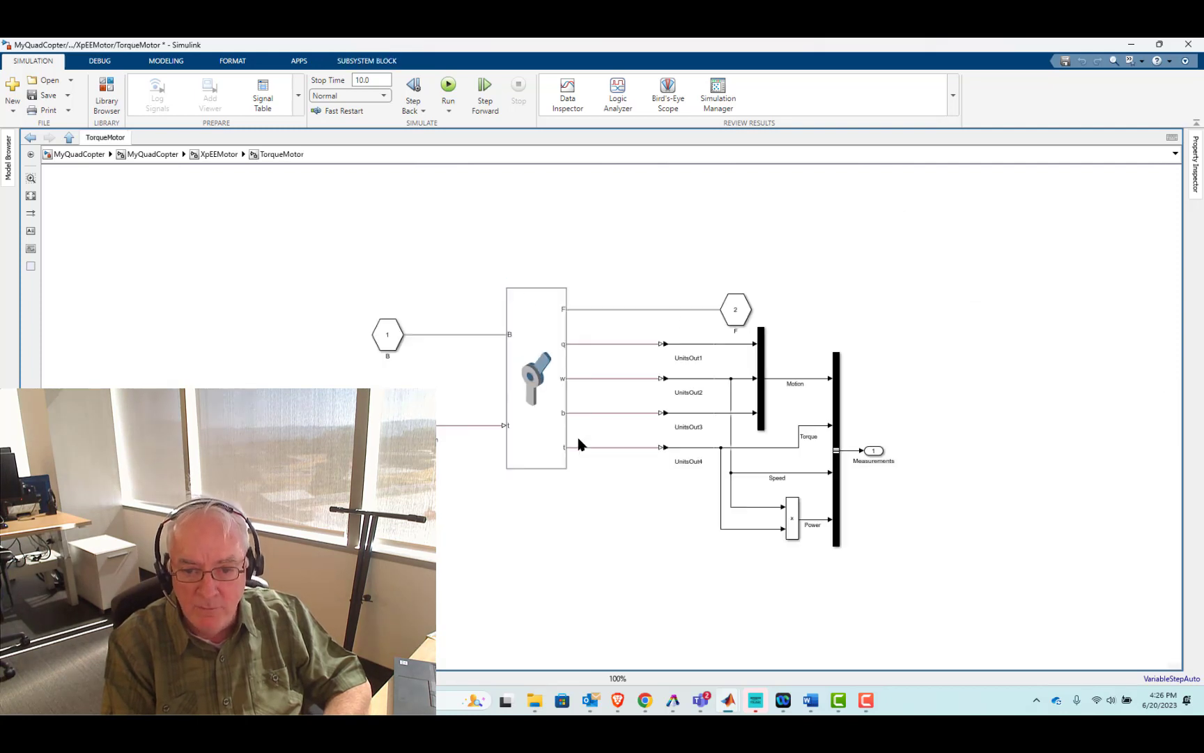
pyautogui.click(545, 336)
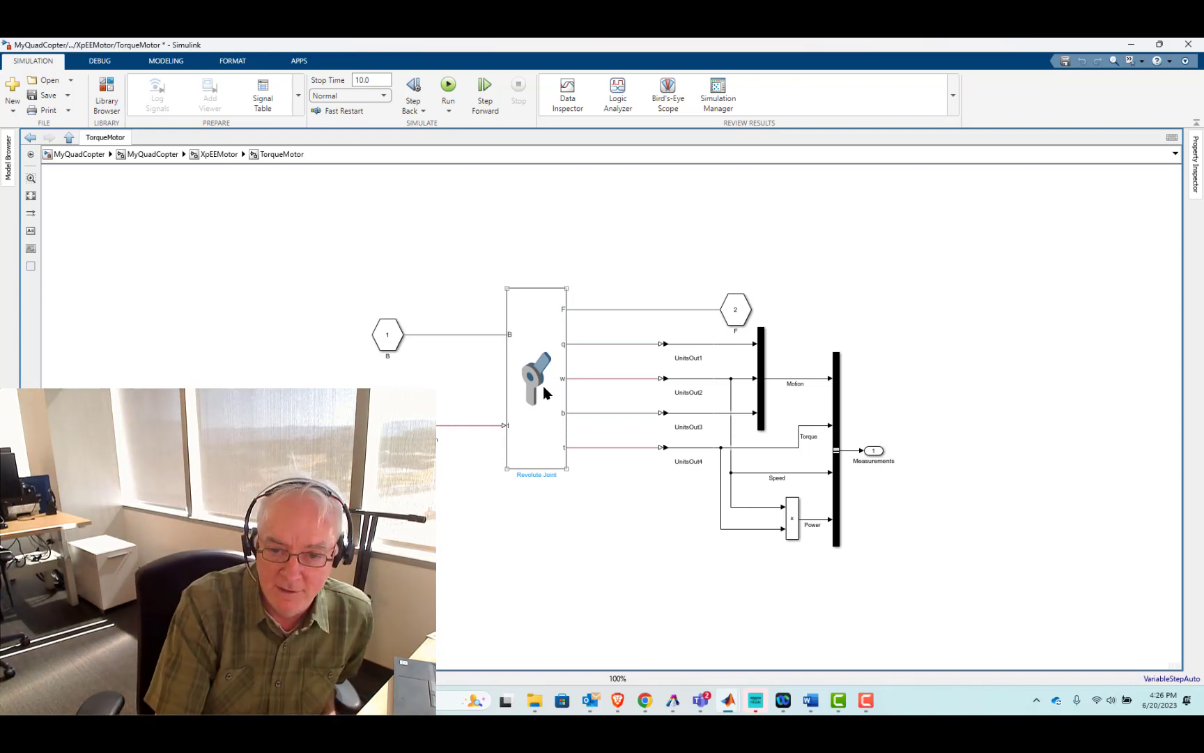
pyautogui.click(478, 421)
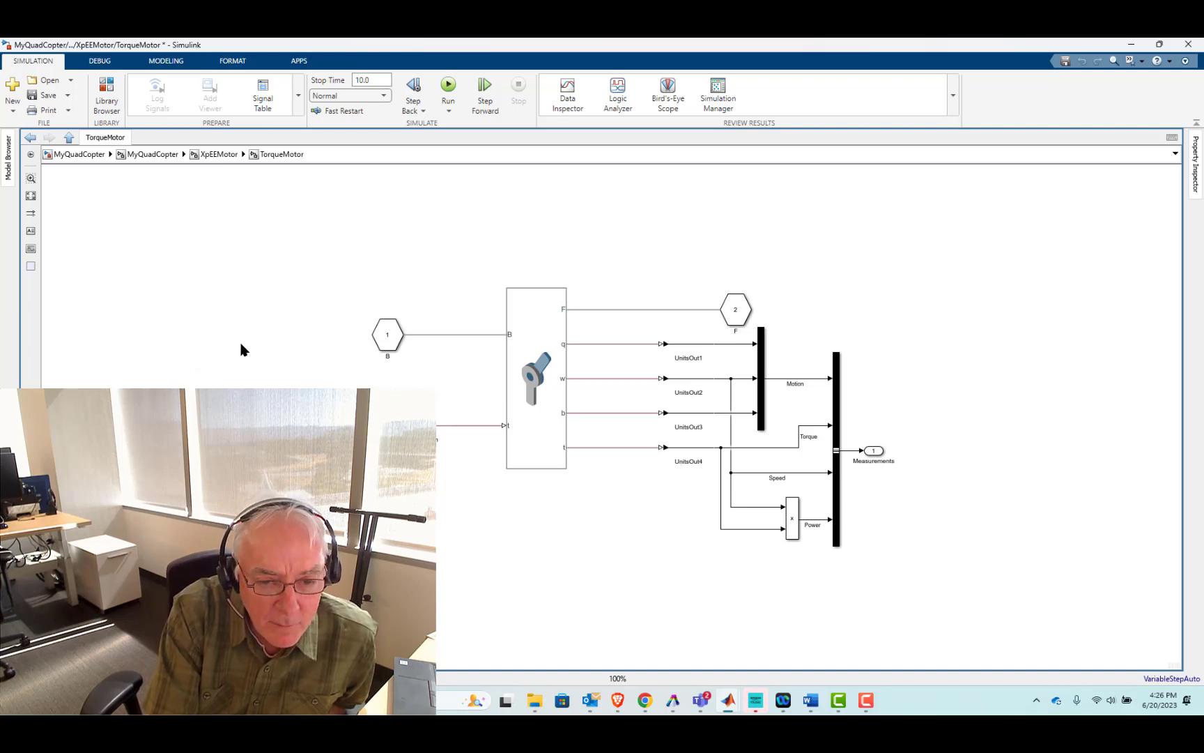
pyautogui.click(540, 390)
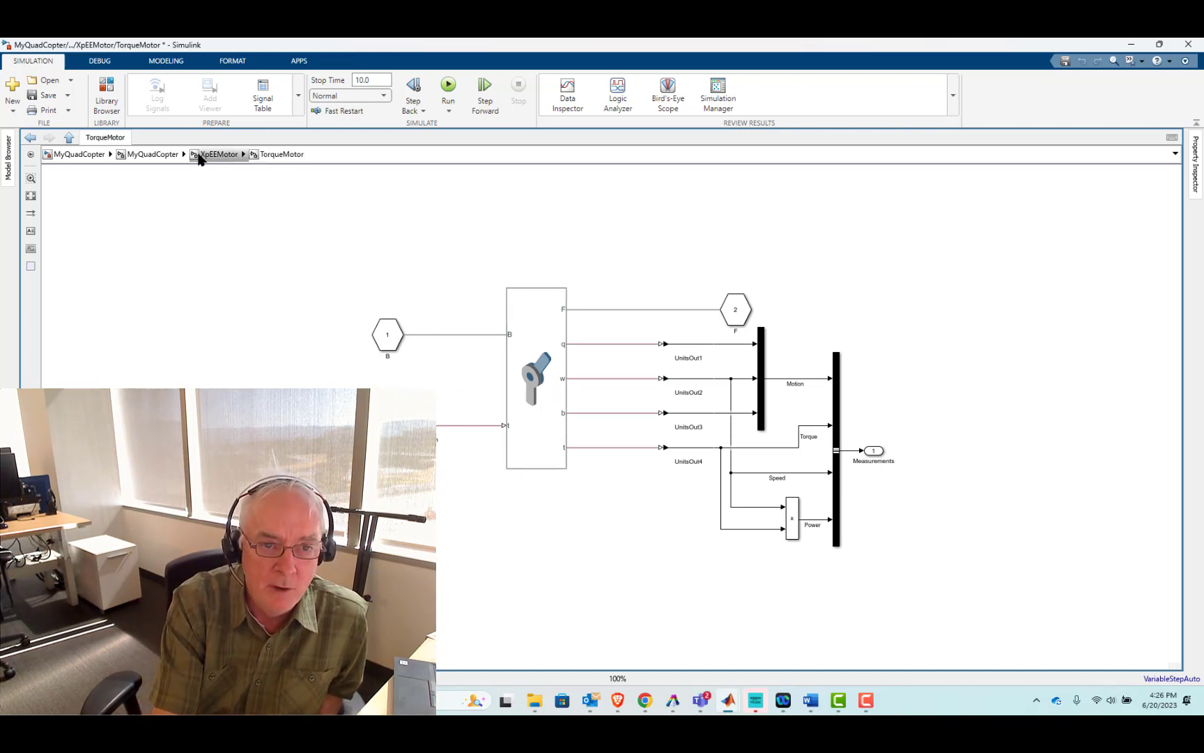
pyautogui.click(206, 154)
pyautogui.click(165, 154)
pyautogui.click(98, 155)
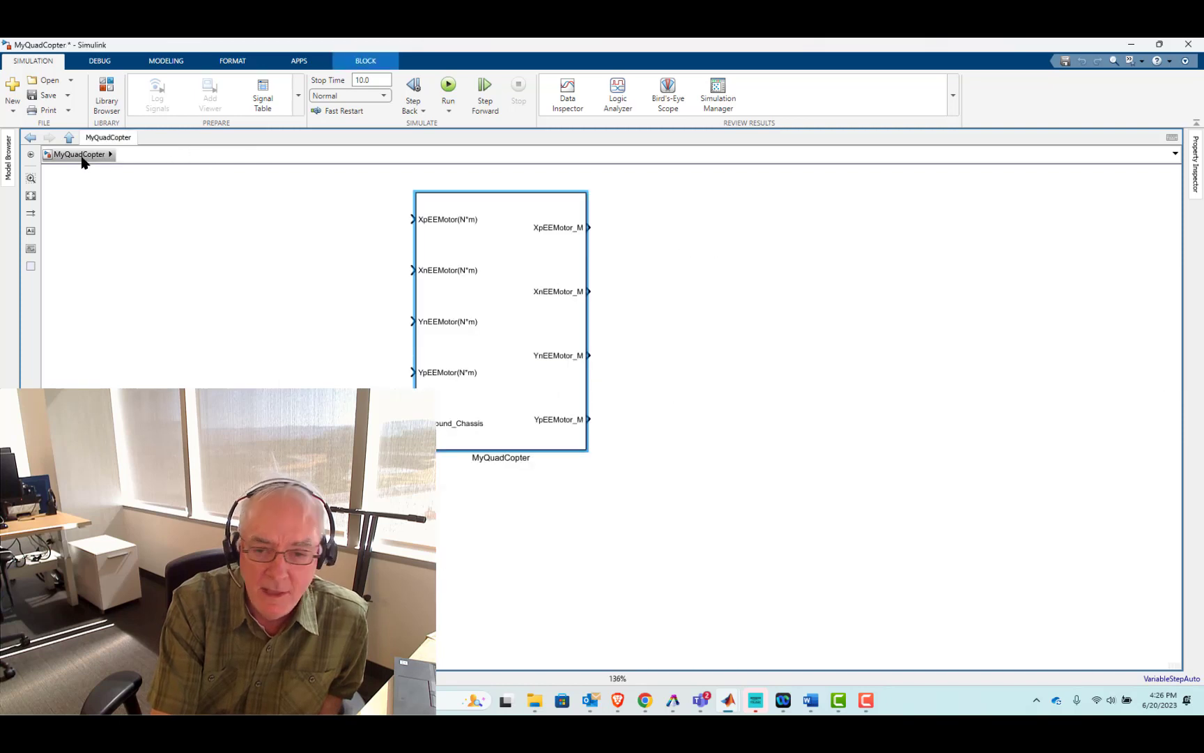
pyautogui.click(461, 543)
pyautogui.doubleClick(502, 307)
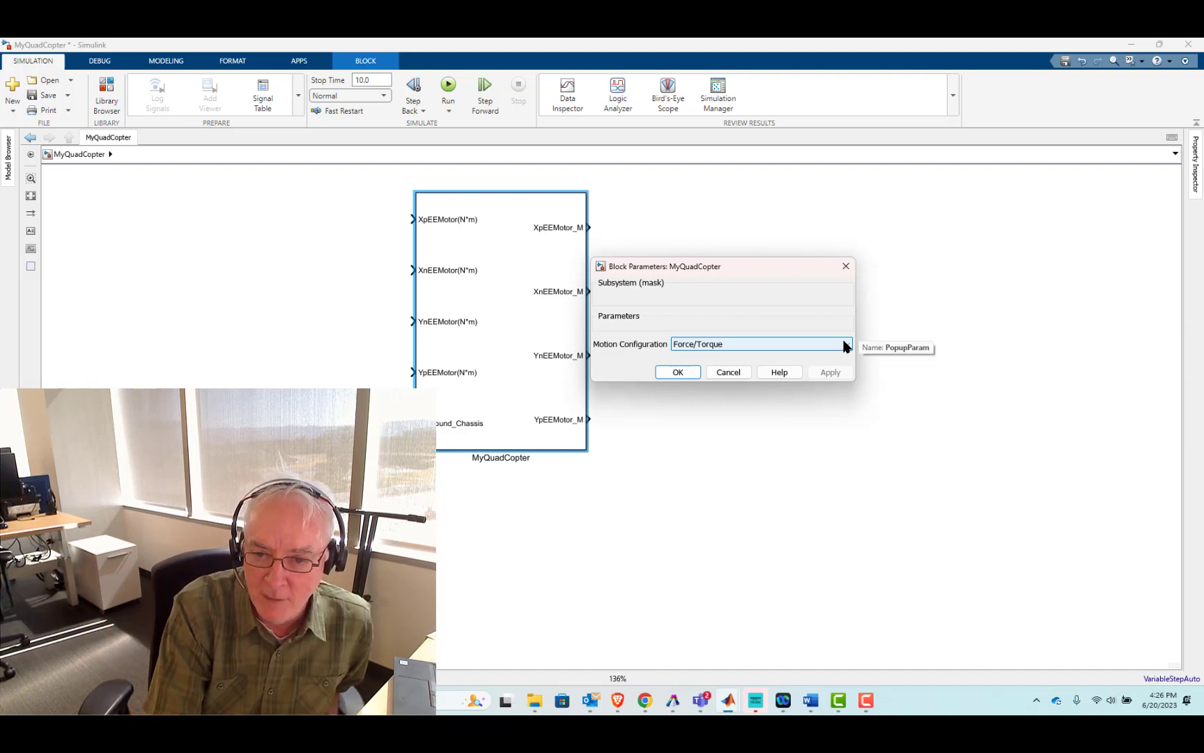
pyautogui.click(846, 344)
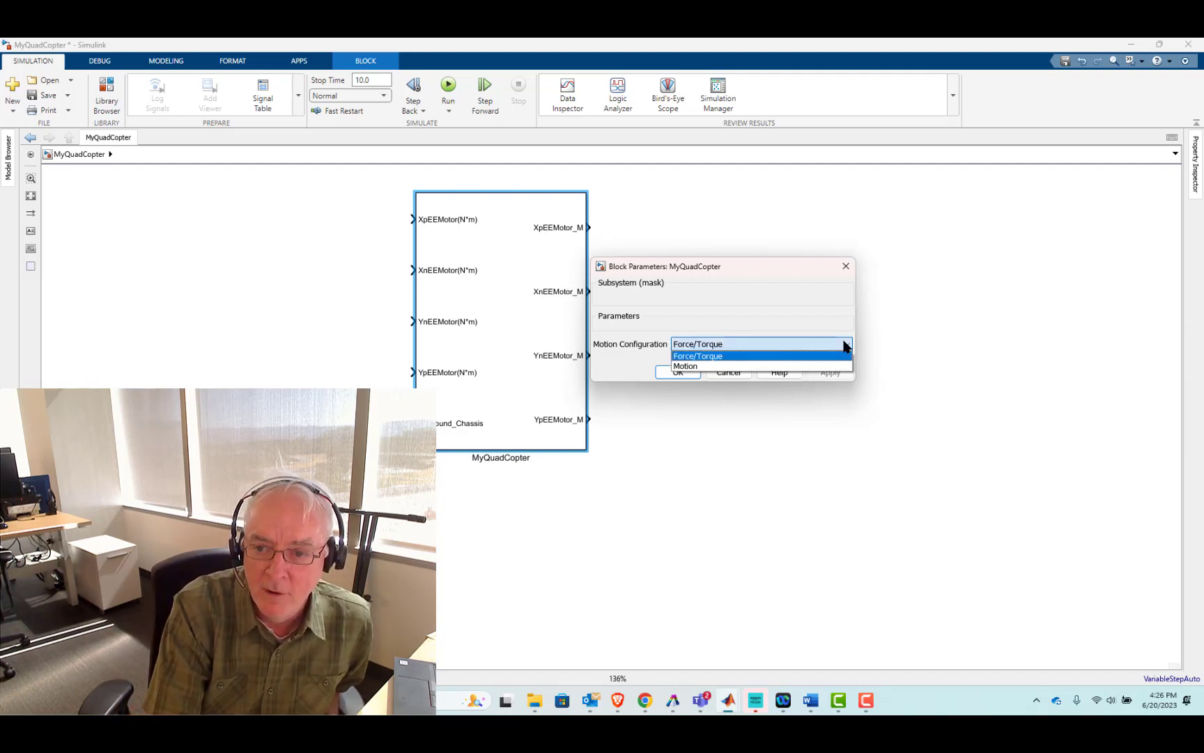
pyautogui.click(698, 365)
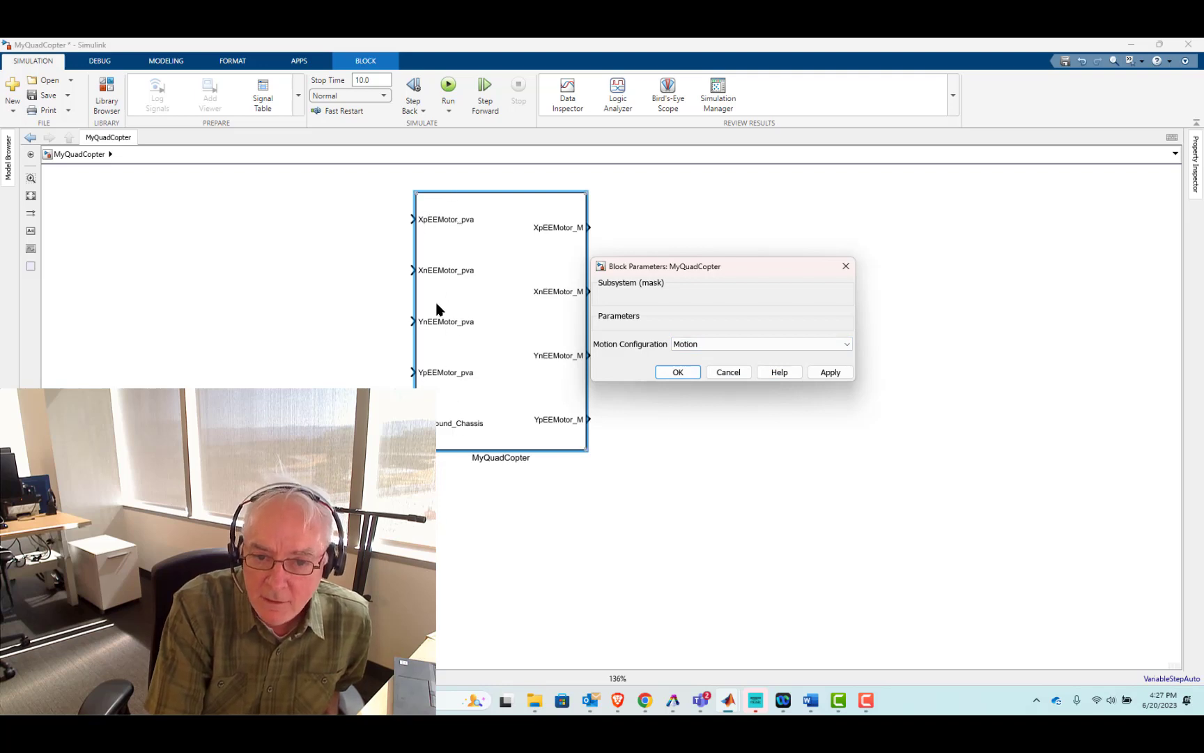
pyautogui.click(426, 220)
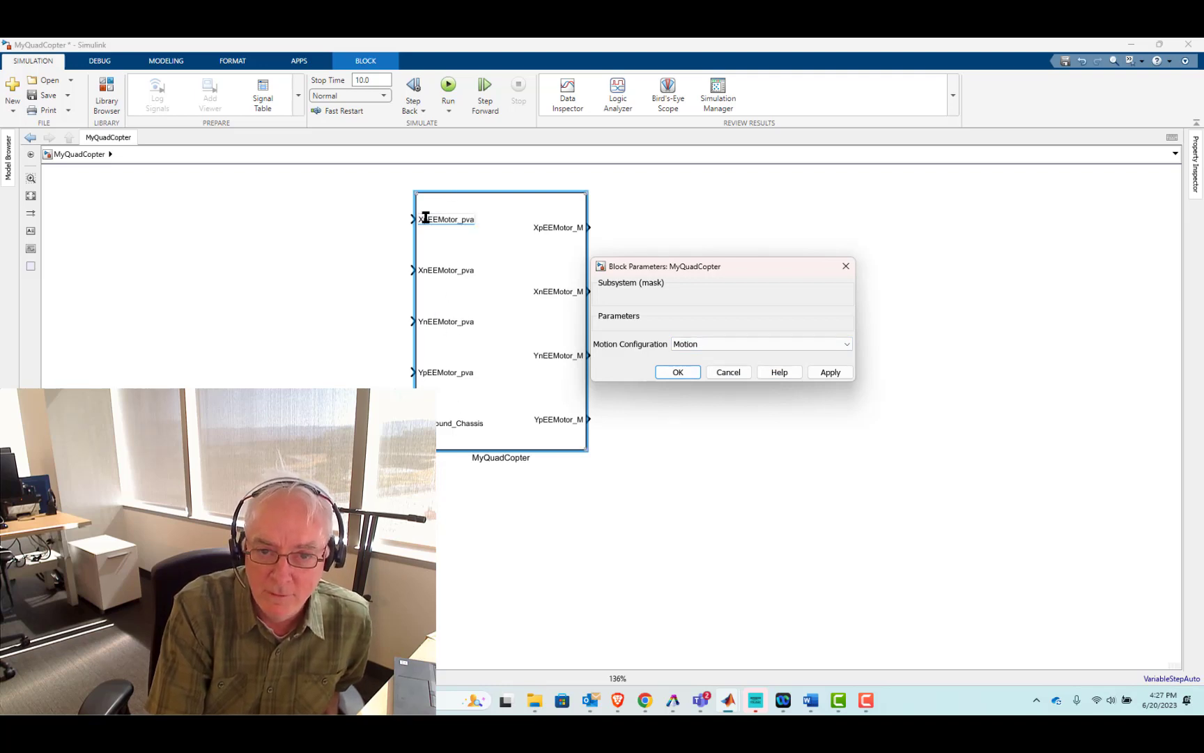
pyautogui.click(468, 238)
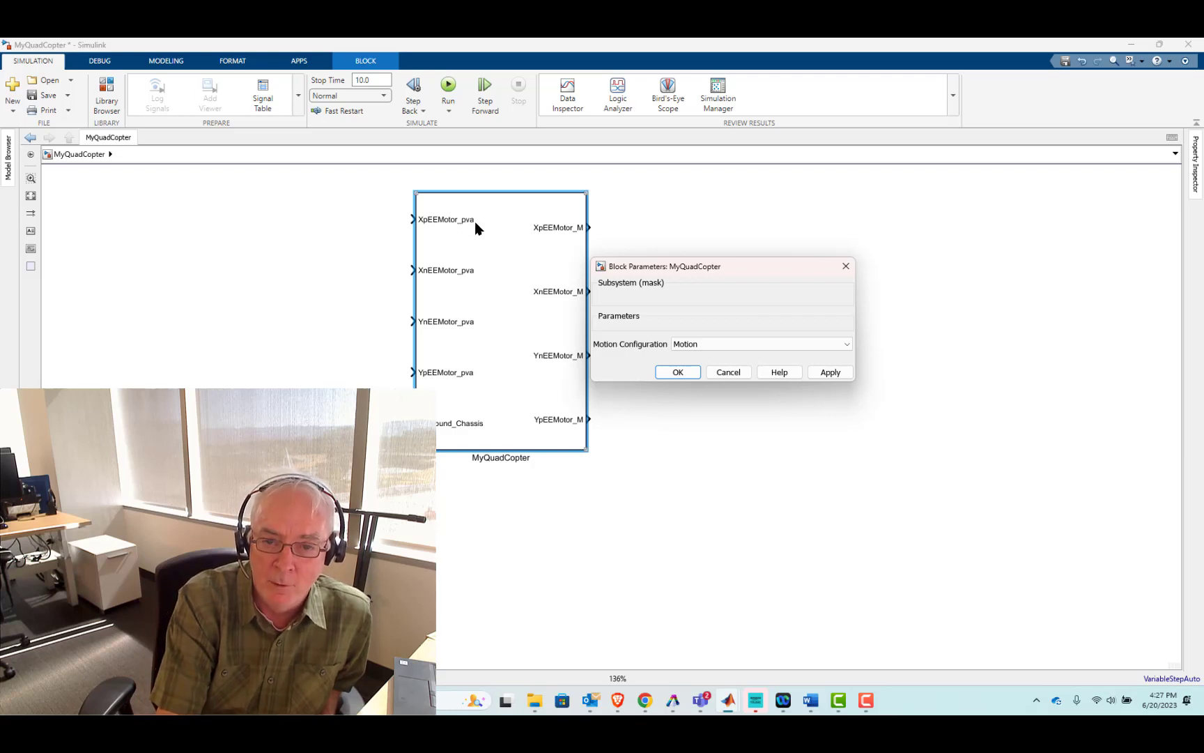
pyautogui.click(718, 346)
pyautogui.click(690, 363)
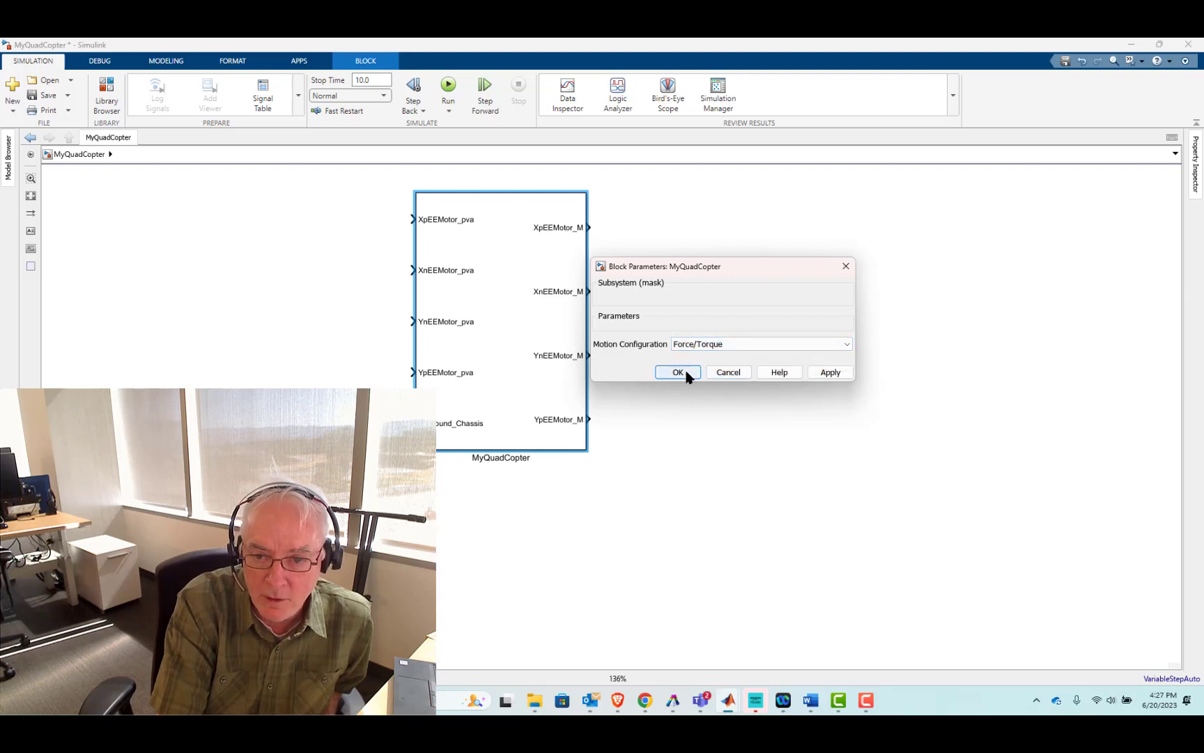
pyautogui.click(678, 372)
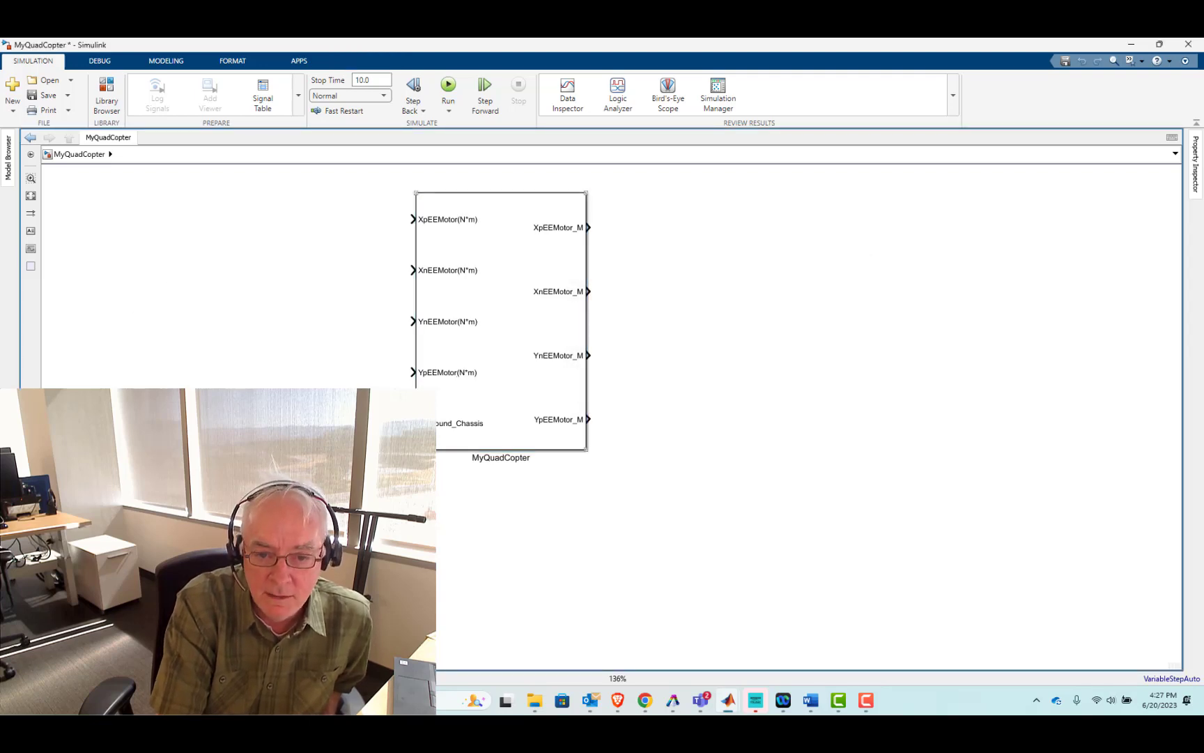
# Simulate the quadcopter, view it isometrically in Mechanics Explorer, then return to the Simulink diagram
pyautogui.click(448, 84)
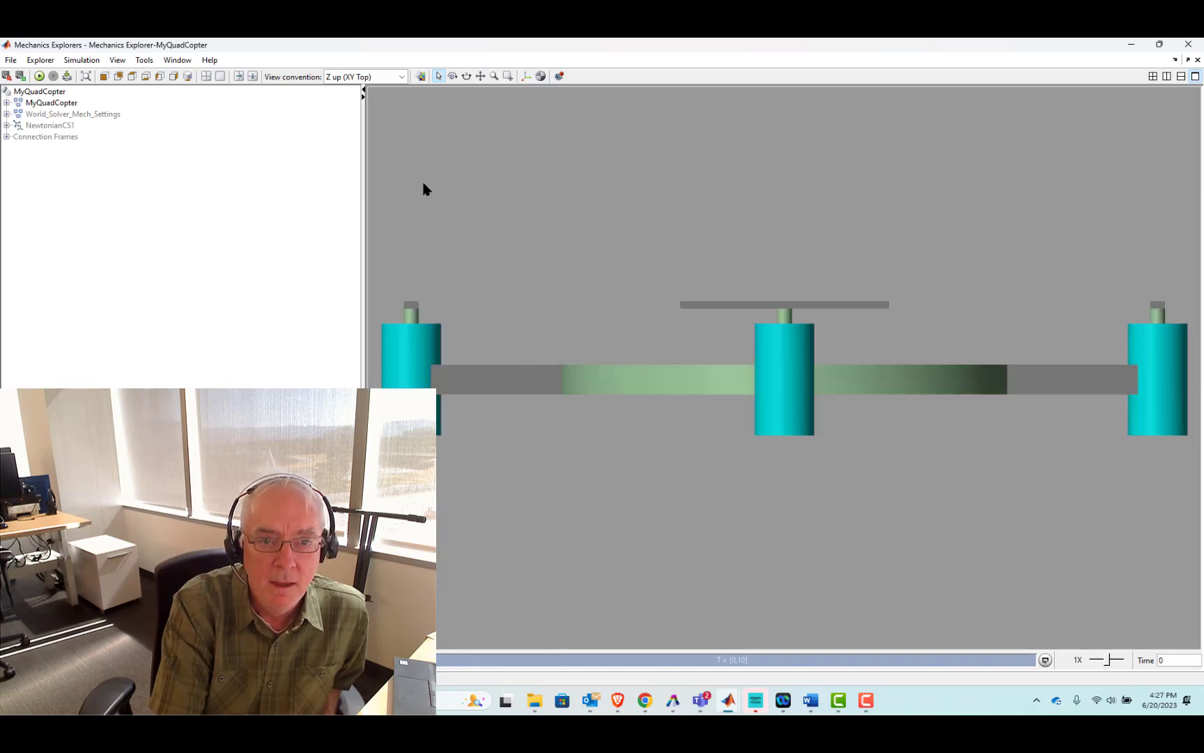
pyautogui.click(189, 77)
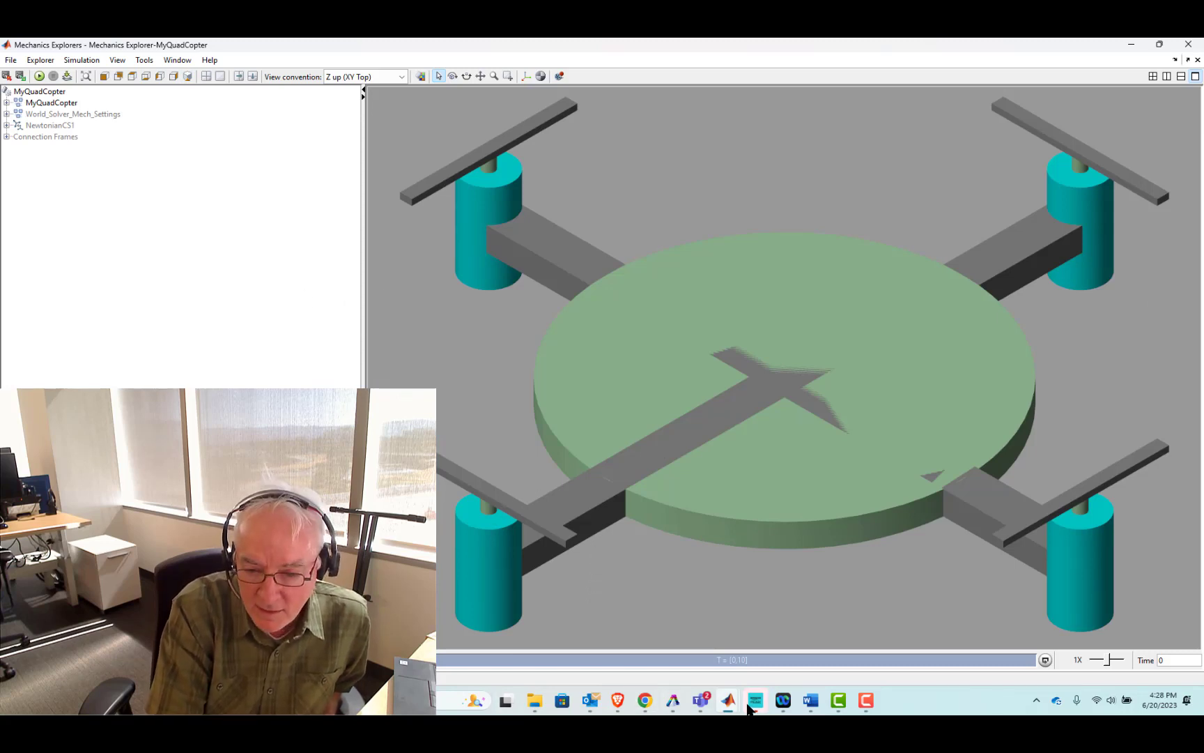
pyautogui.moveTo(731, 705)
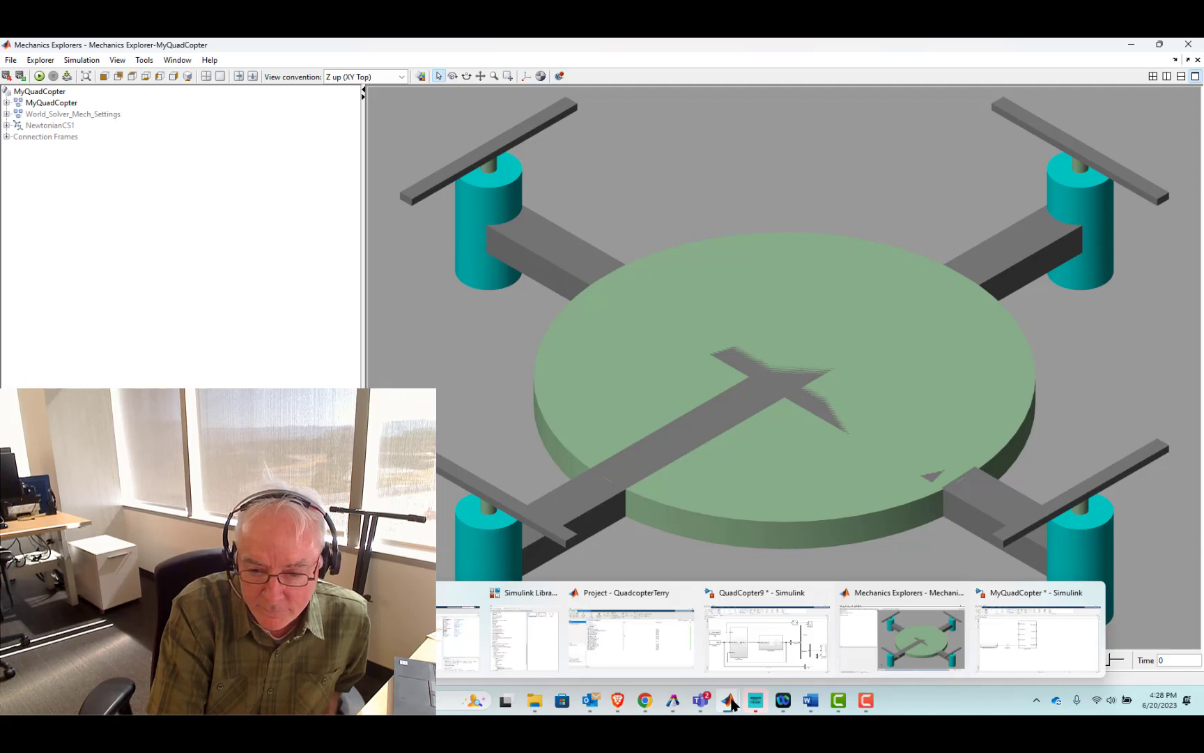
pyautogui.click(672, 700)
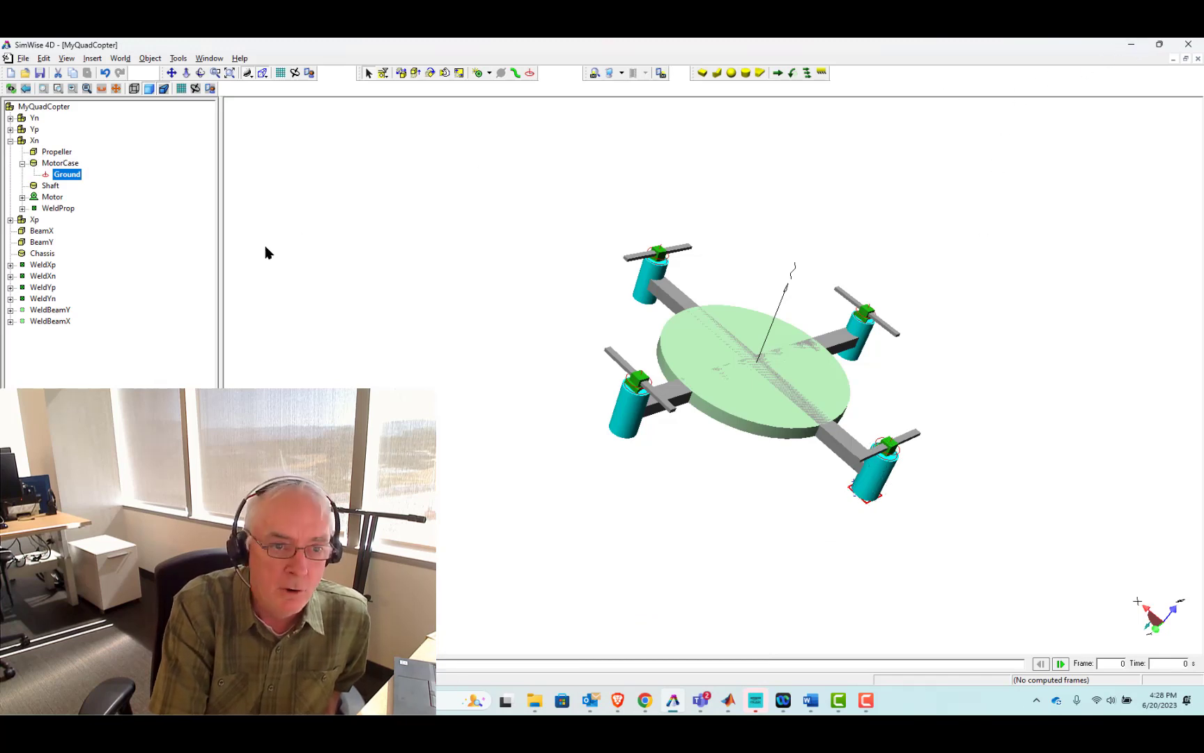
pyautogui.click(1127, 44)
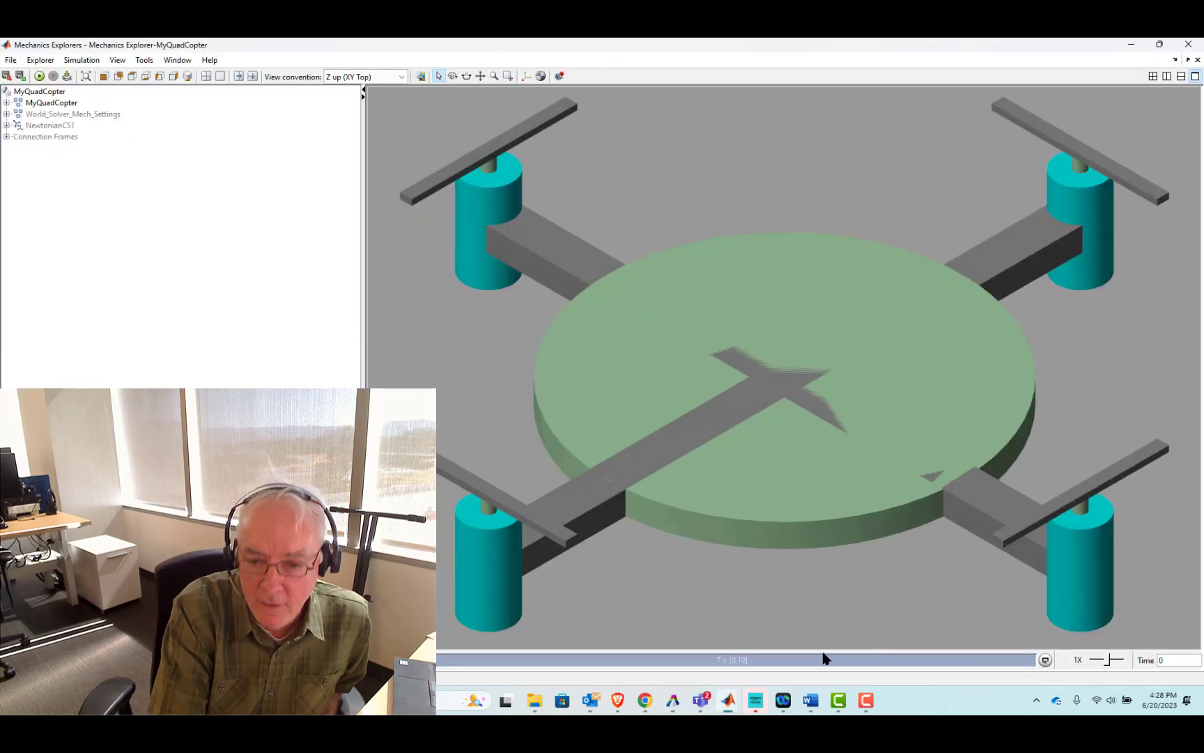
pyautogui.moveTo(732, 707)
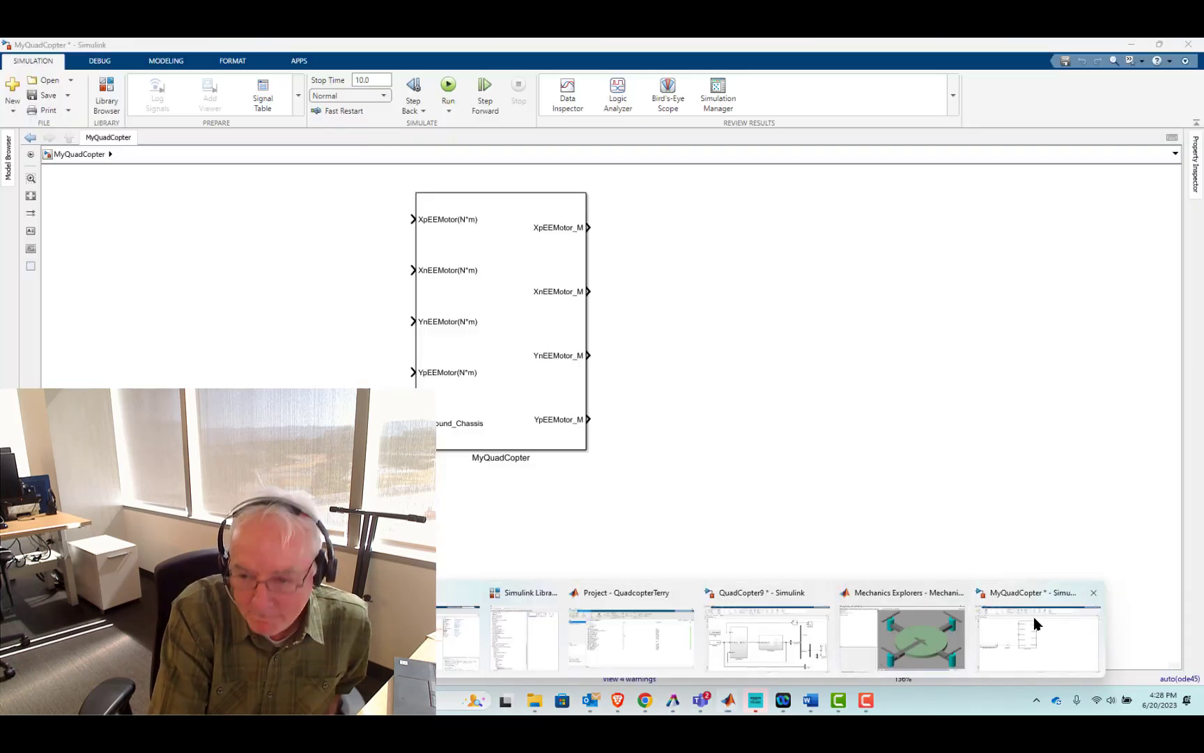
pyautogui.click(1035, 631)
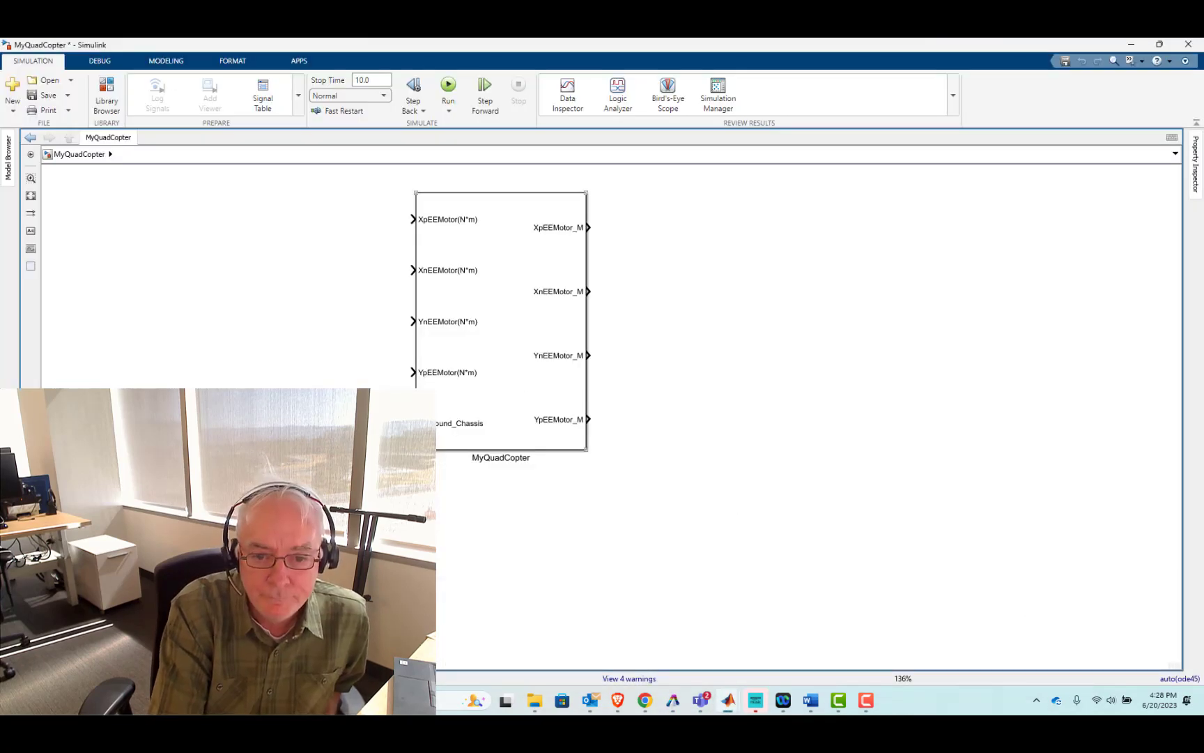
# Inside the MyQuadCopter subsystem, shift the motors, shafts and welds to the right
pyautogui.doubleClick(462, 439)
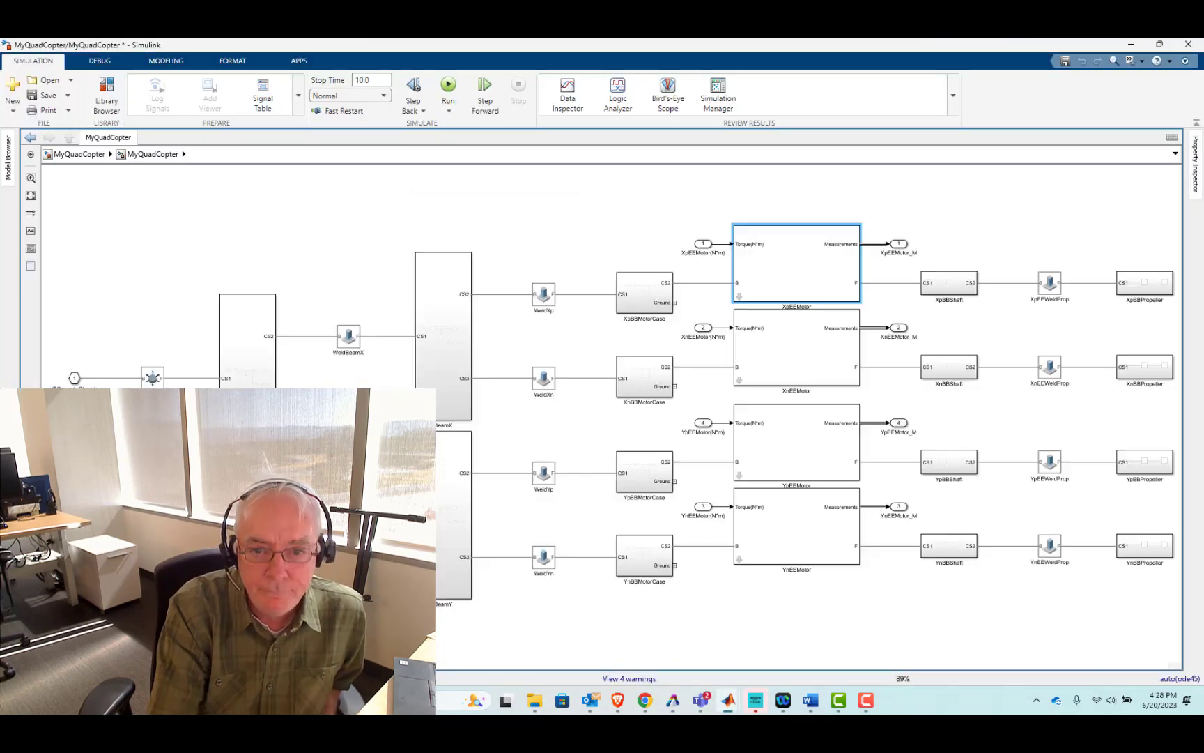
pyautogui.click(652, 302)
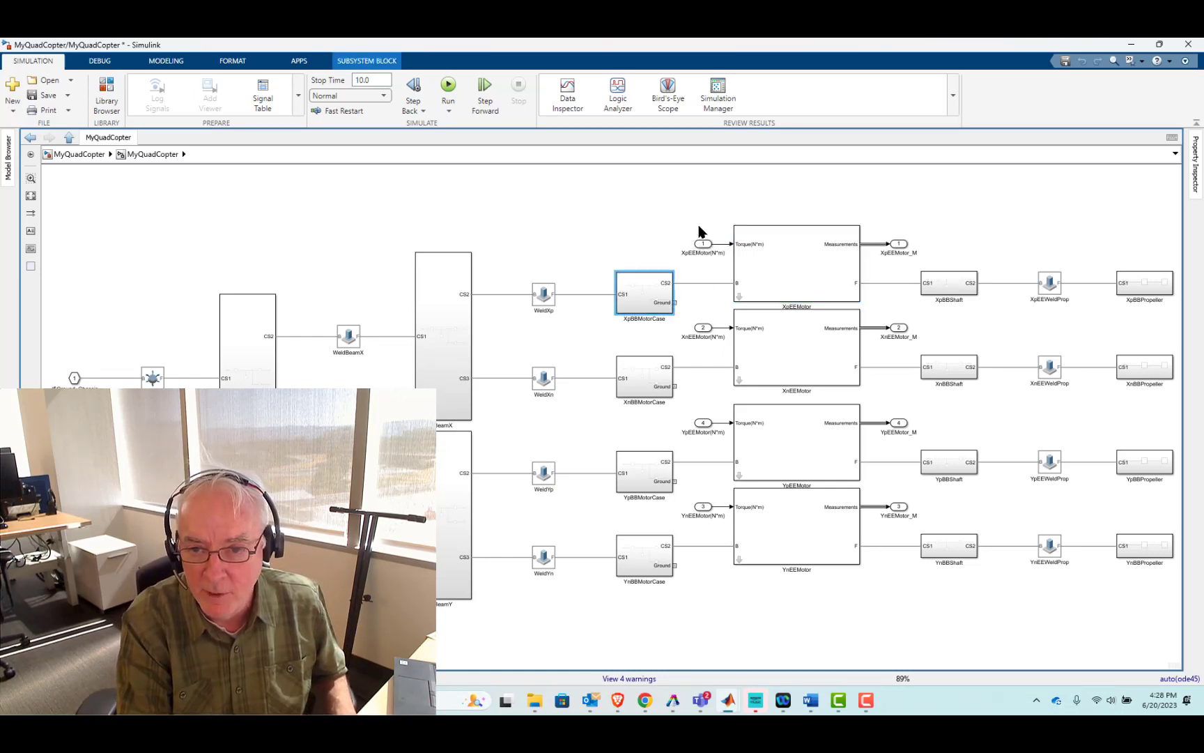
pyautogui.moveTo(698, 204); pyautogui.dragTo(1167, 613)
pyautogui.moveTo(798, 532)
pyautogui.mouseDown()
pyautogui.moveTo(908, 535)
pyautogui.moveTo(861, 503)
pyautogui.mouseUp()
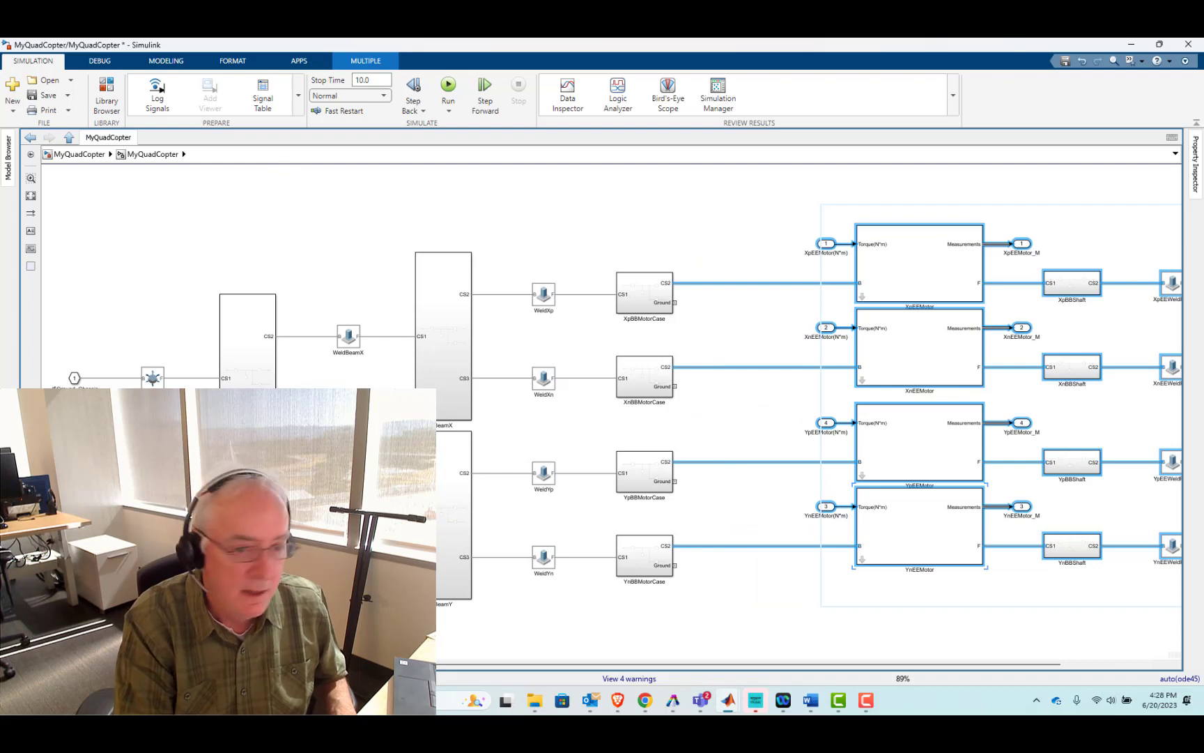
# Place a GroundResponse block from the SimMechanics 2G utilities beside XpBBMotorCase
pyautogui.moveTo(810, 706)
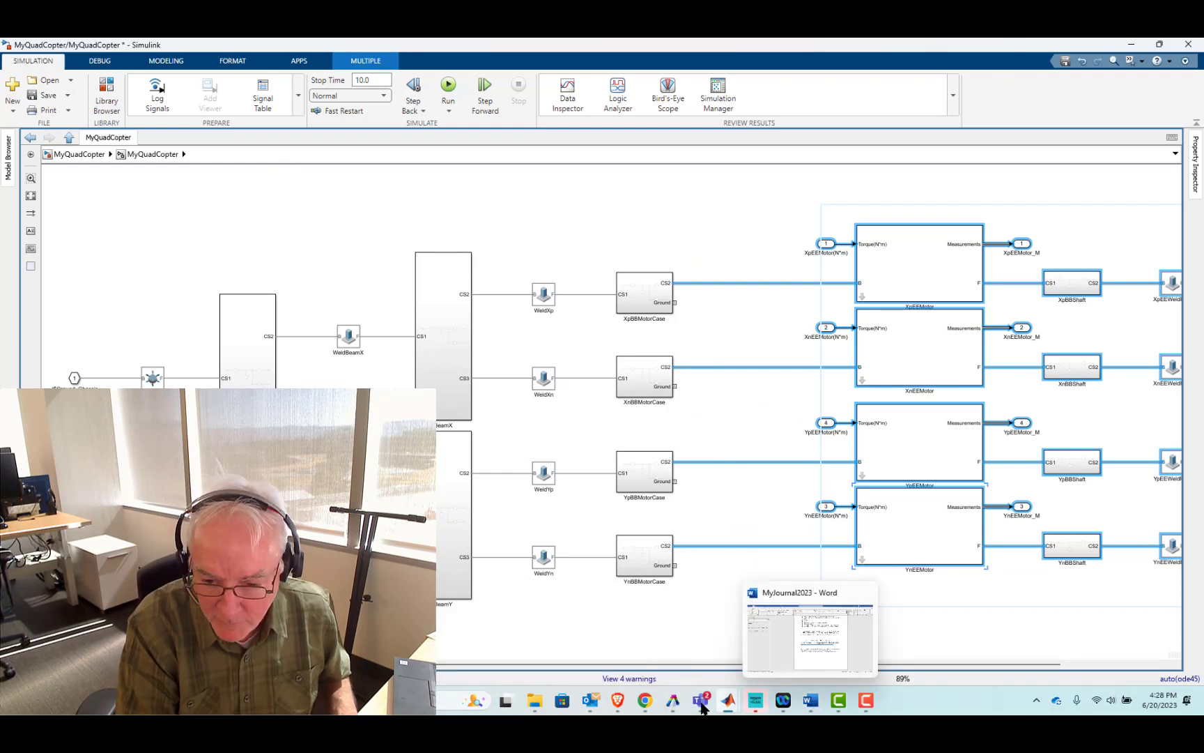
pyautogui.moveTo(730, 703)
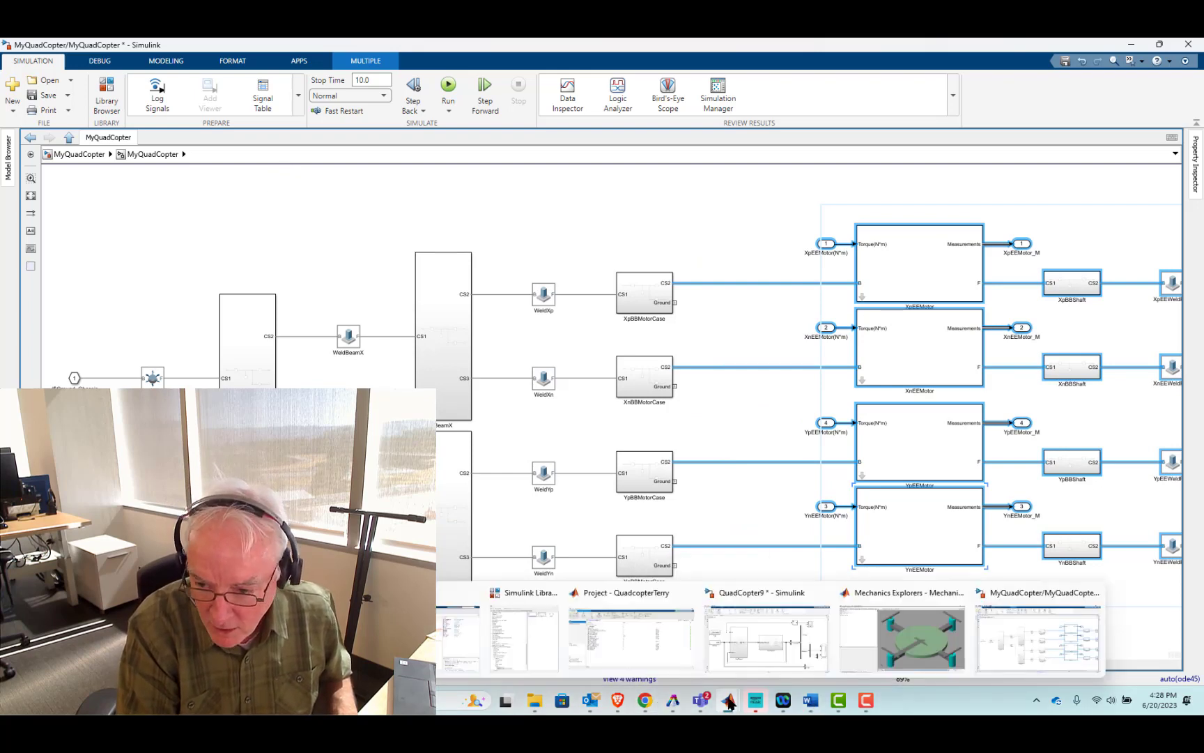
pyautogui.click(505, 635)
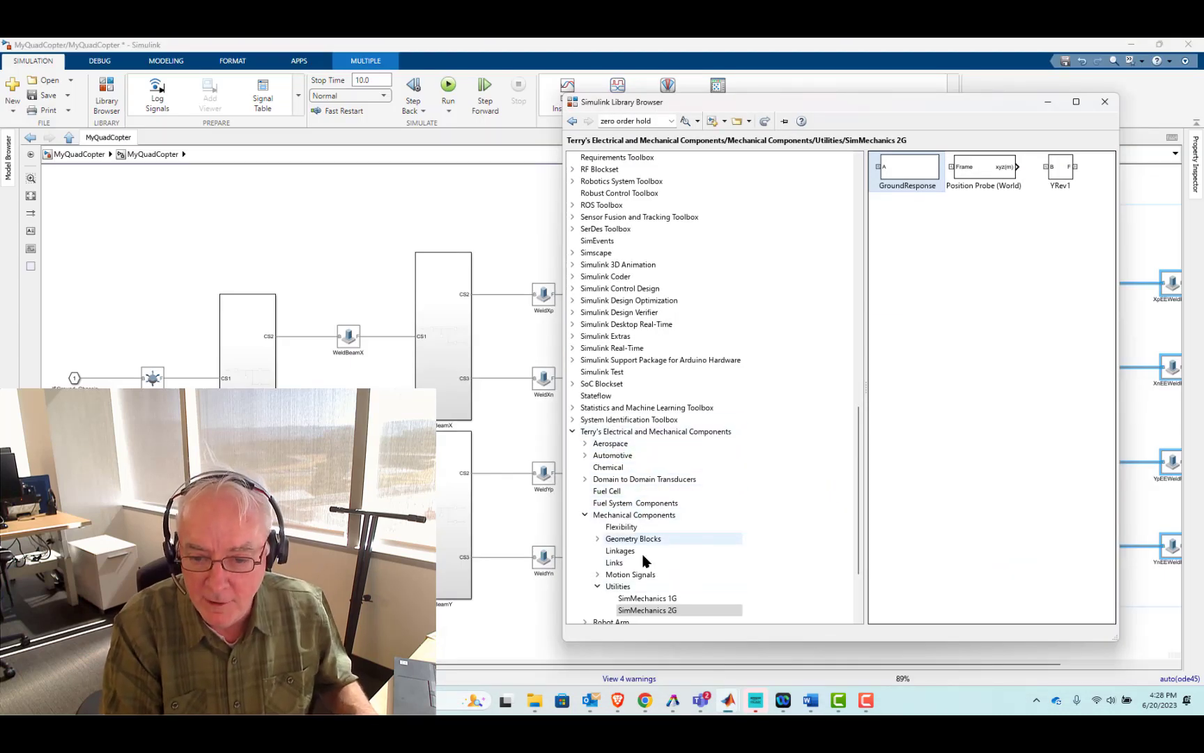
pyautogui.click(642, 611)
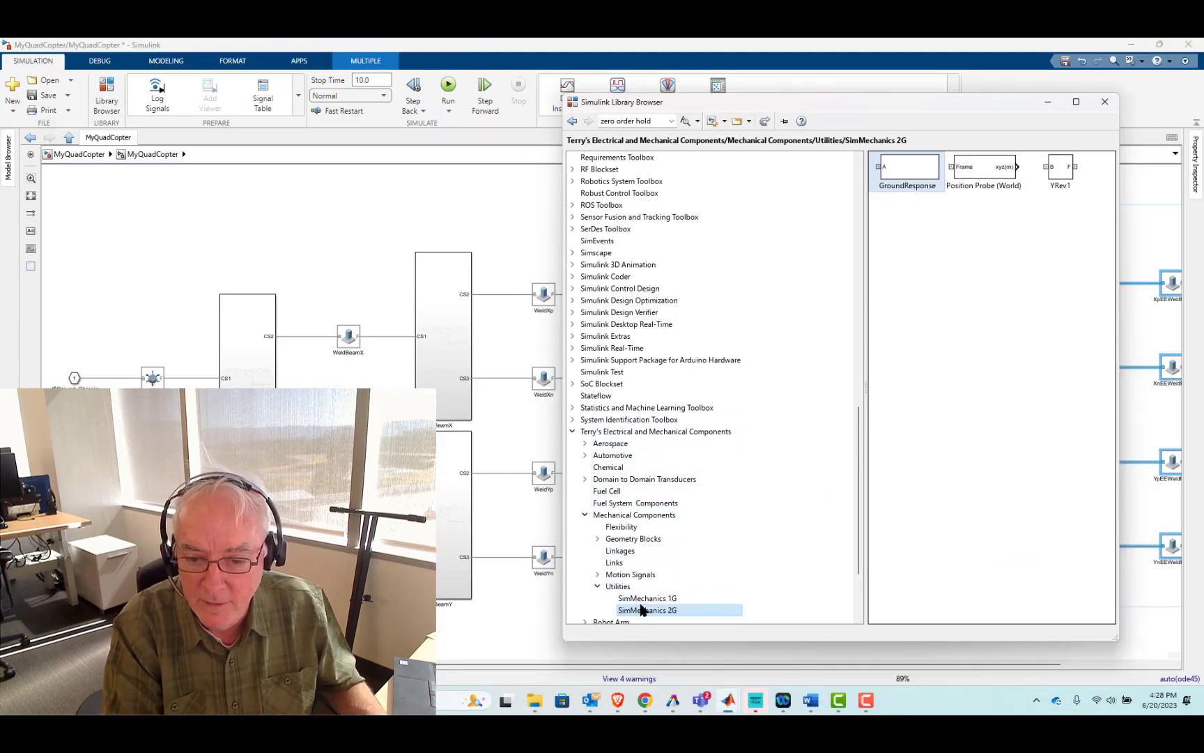
pyautogui.moveTo(890, 168); pyautogui.dragTo(744, 303)
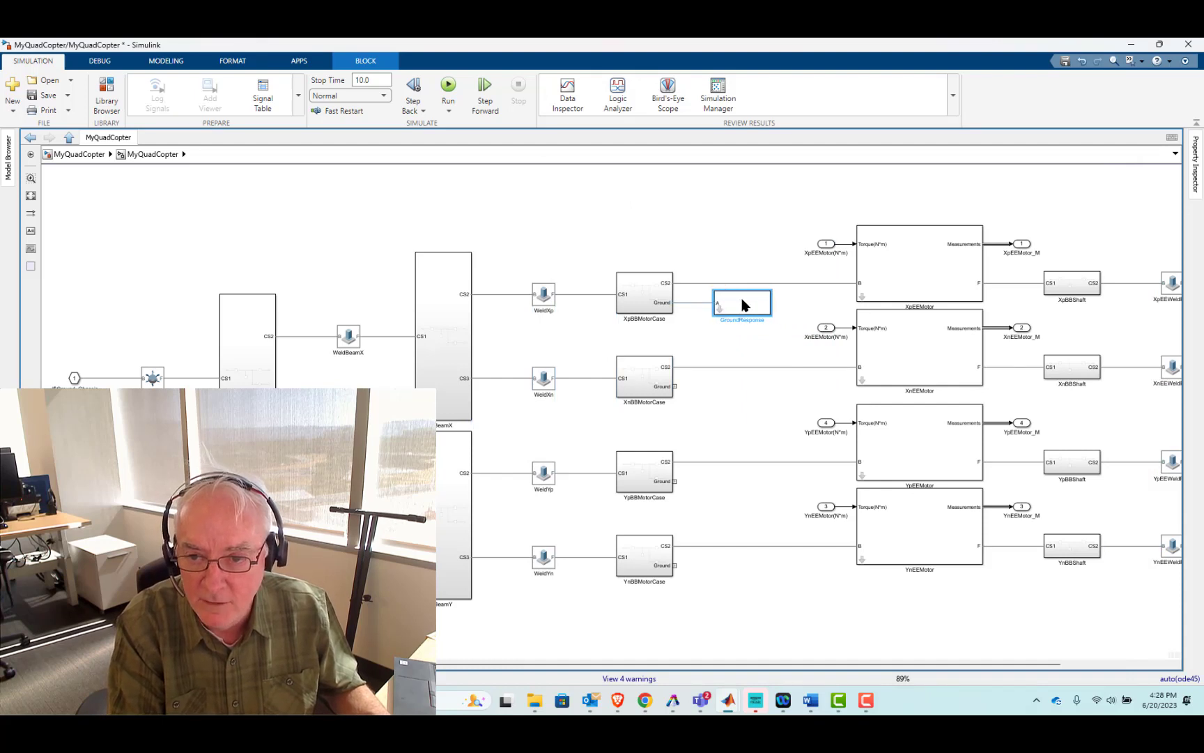
pyautogui.doubleClick(744, 304)
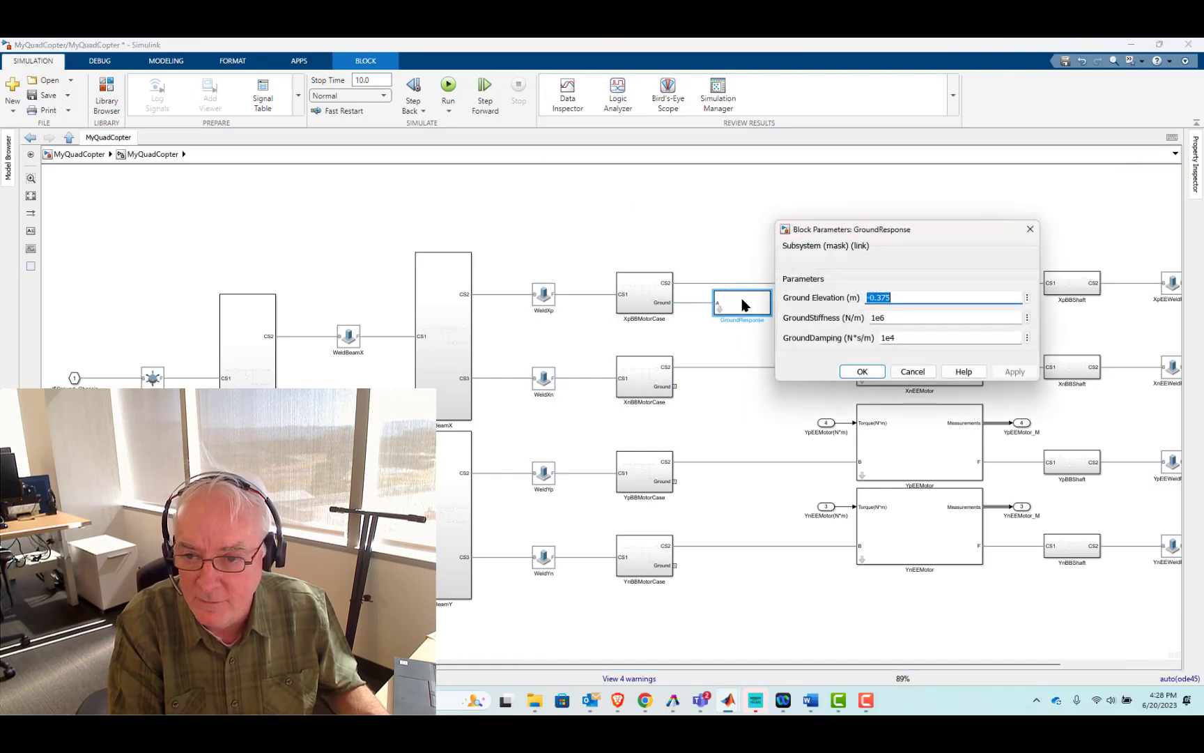
pyautogui.doubleClick(911, 315)
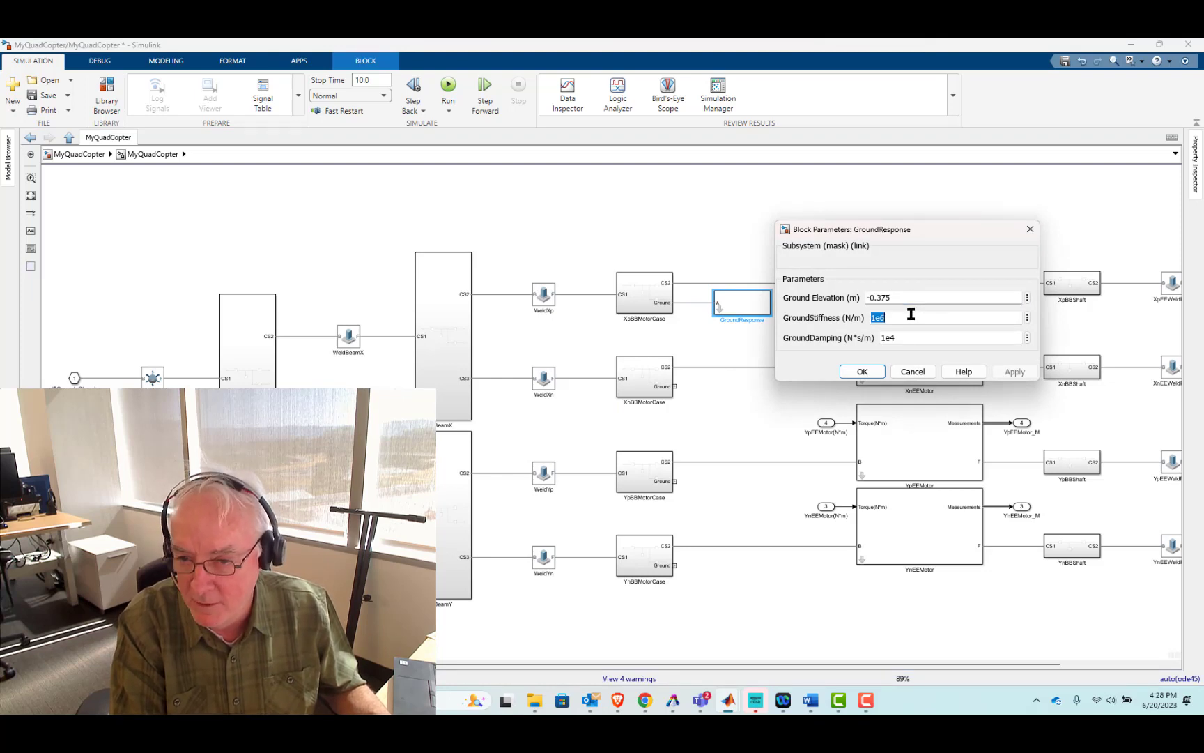
pyautogui.click(911, 373)
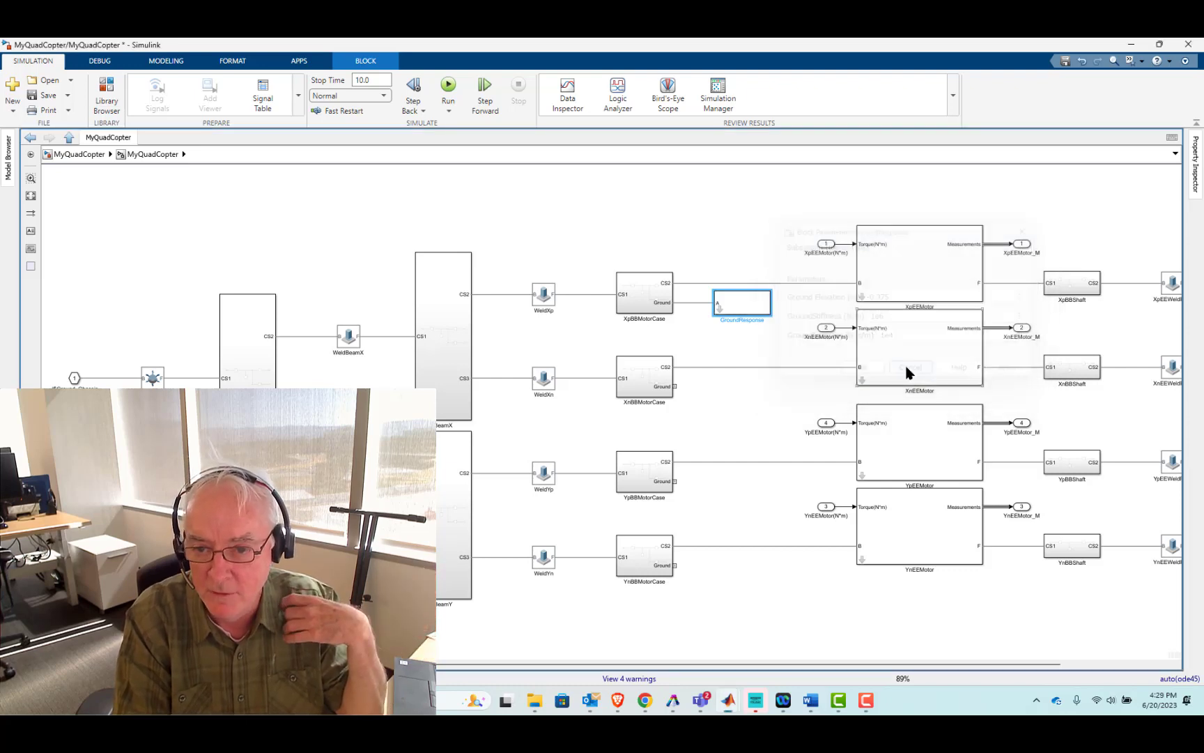
# Break GroundResponse's library link, copy it beside the other motor cases, and wire Ground ports
pyautogui.rightClick(742, 301)
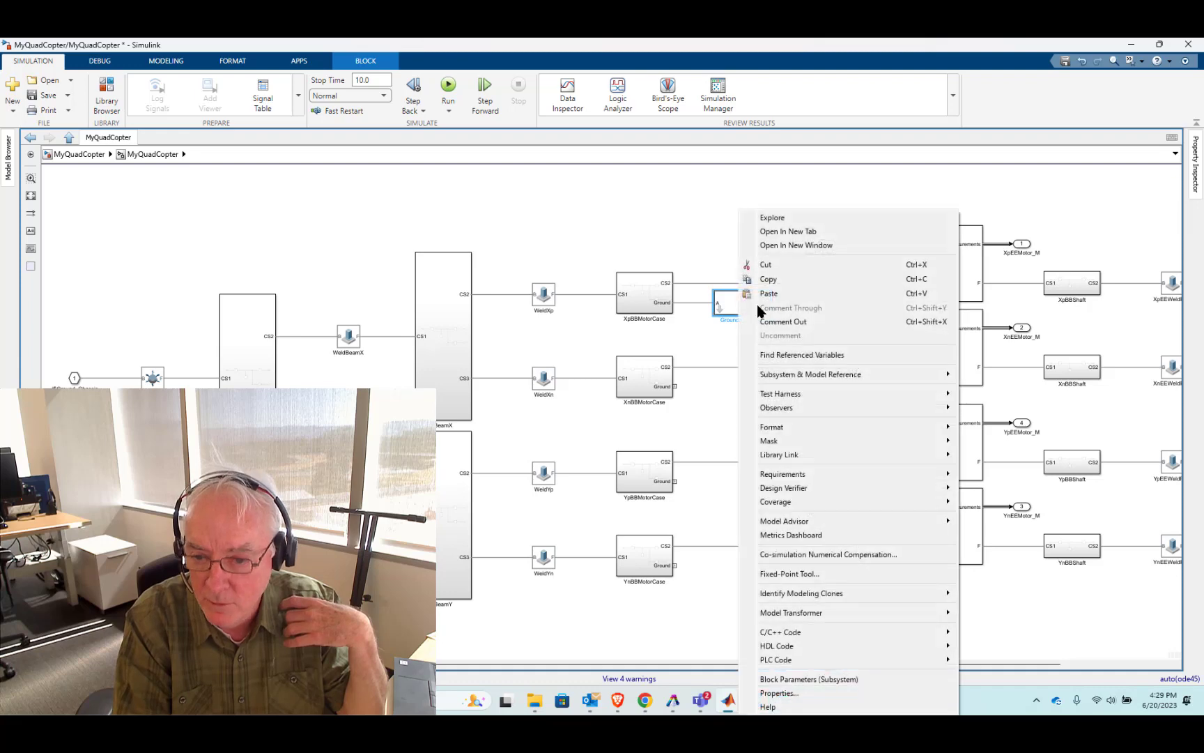
pyautogui.moveTo(830, 458)
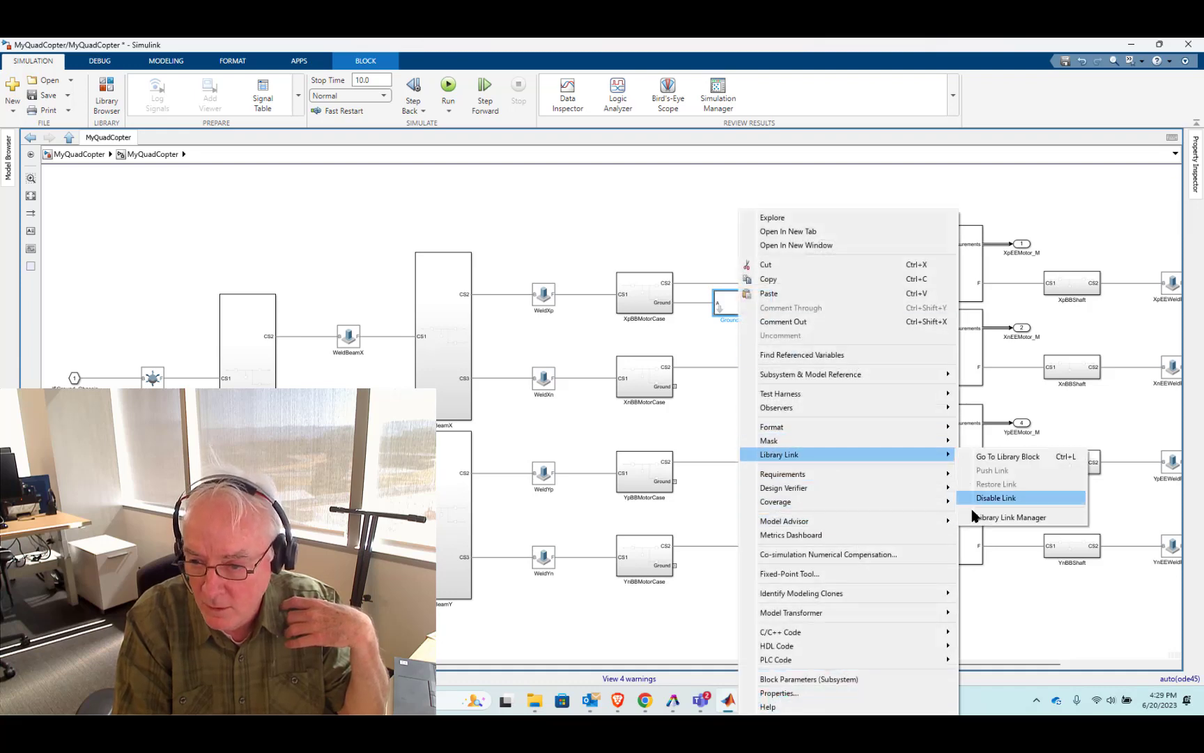
pyautogui.click(989, 498)
pyautogui.rightClick(755, 308)
pyautogui.moveTo(946, 290)
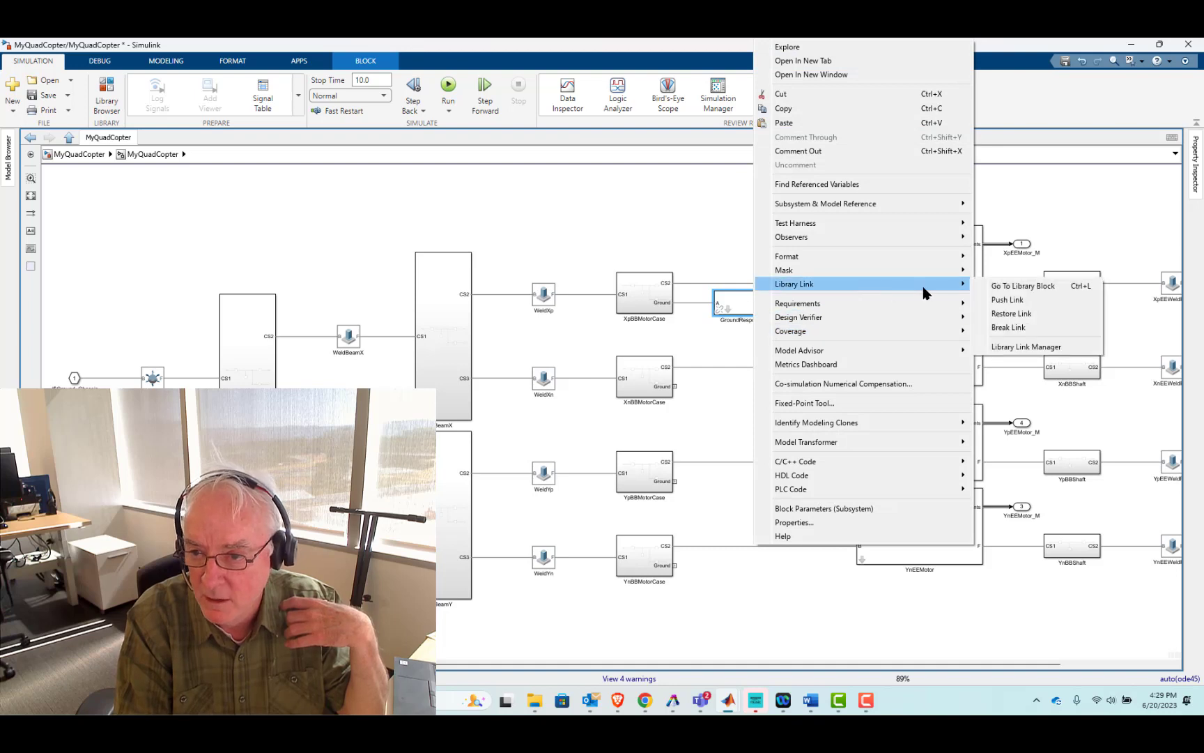
pyautogui.click(998, 326)
pyautogui.moveTo(746, 301); pyautogui.dragTo(742, 572)
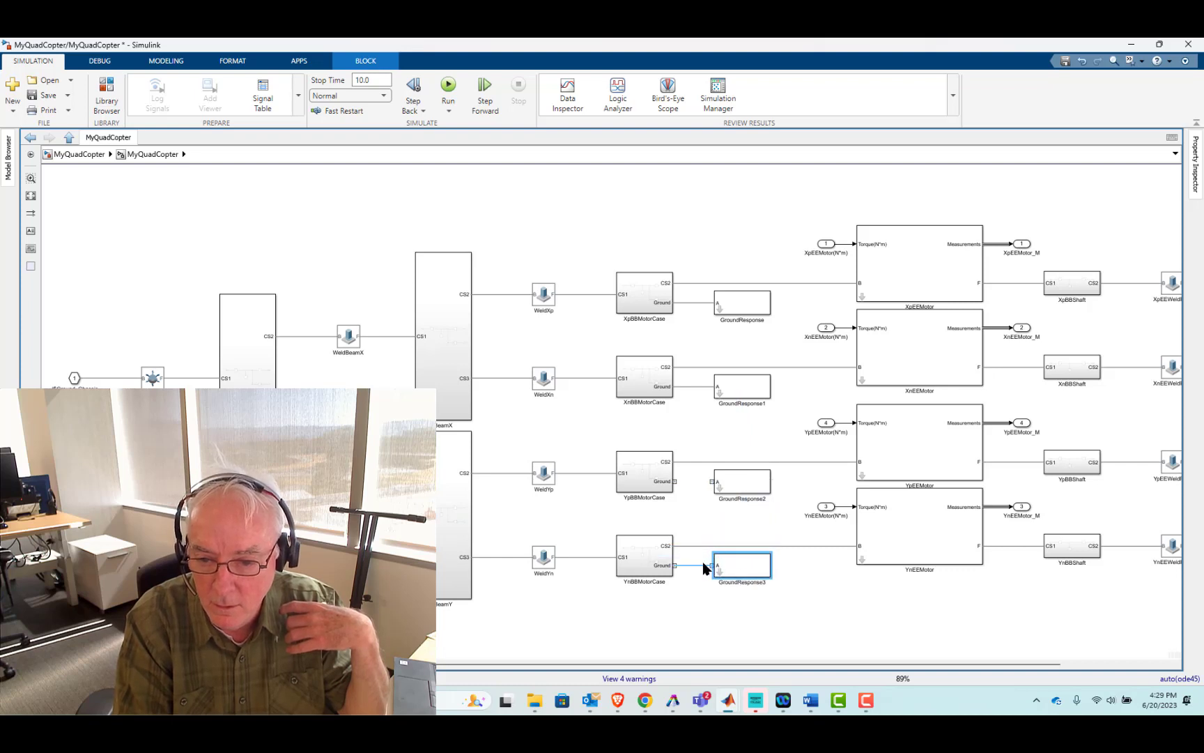
pyautogui.moveTo(707, 479); pyautogui.dragTo(673, 481)
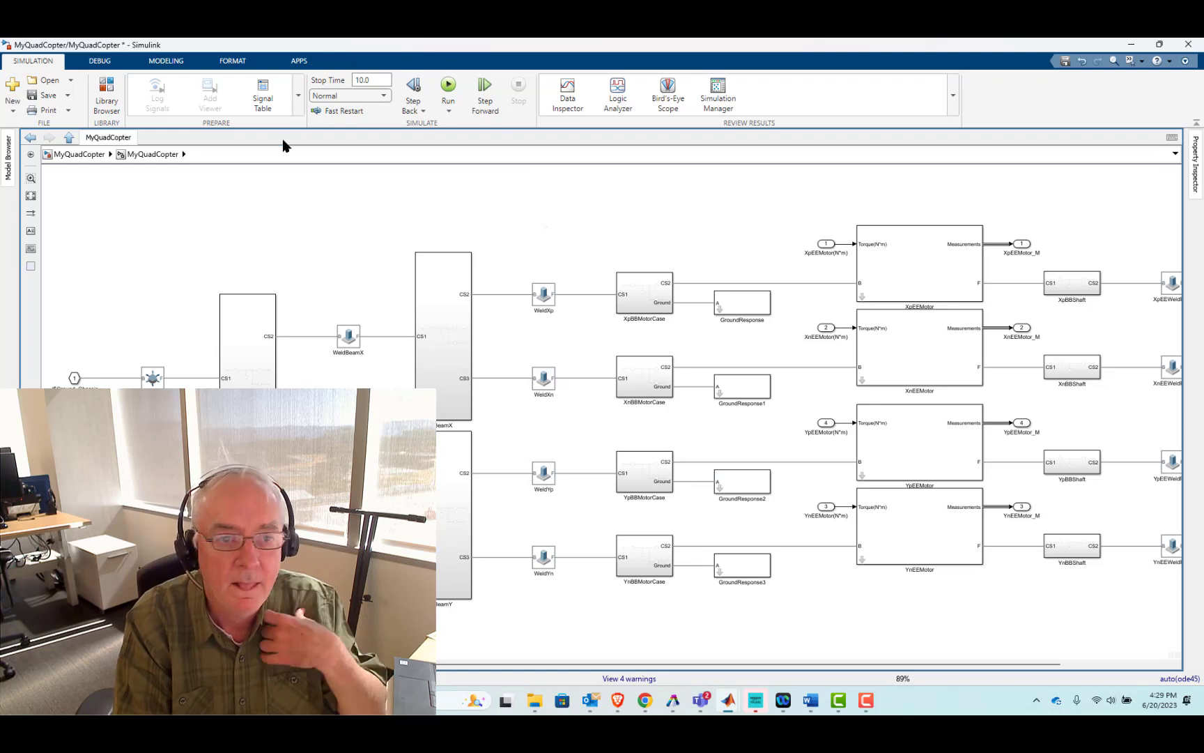
# Run the simulation with ground contact, watch the Mechanics Explorer animation, then minimize it
pyautogui.click(448, 87)
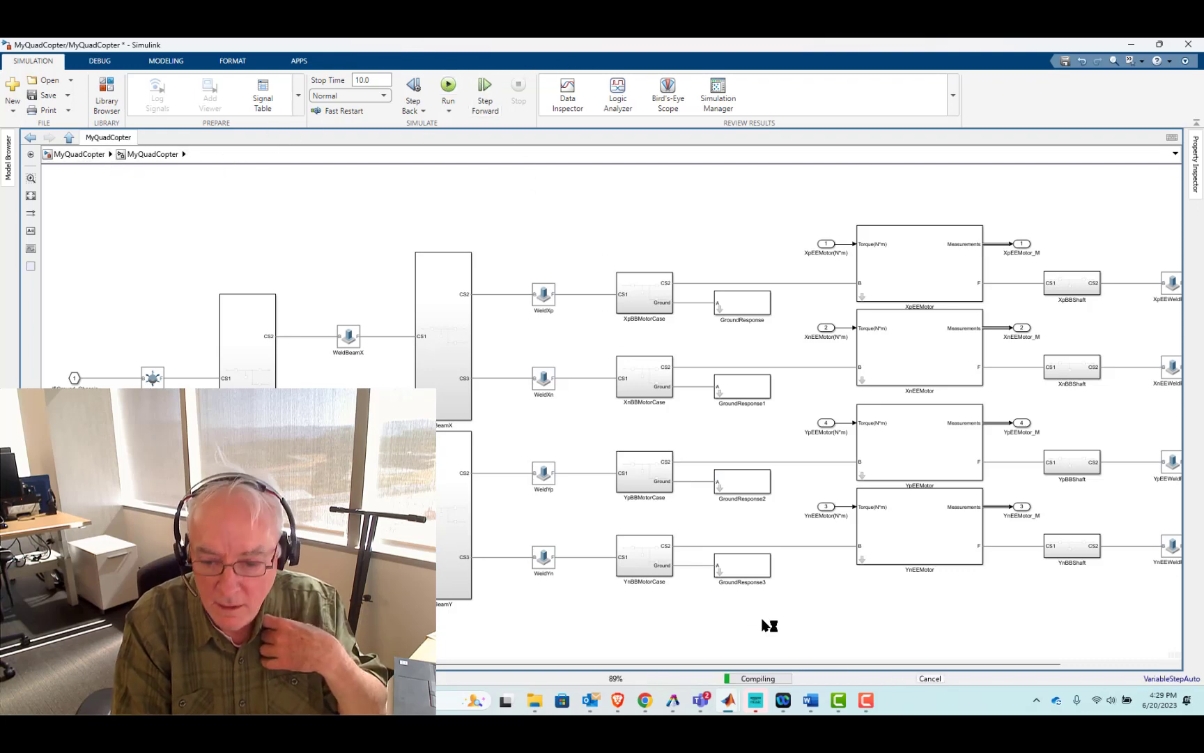
pyautogui.moveTo(724, 704)
pyautogui.click(906, 637)
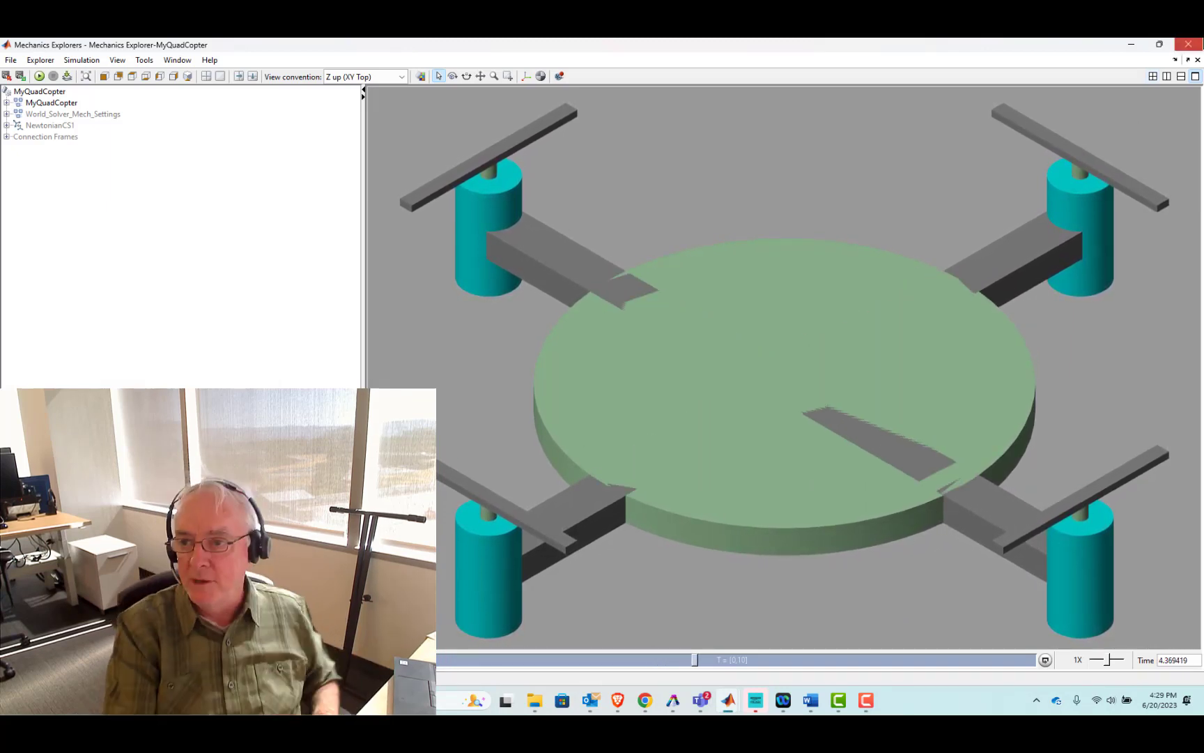
pyautogui.click(1129, 45)
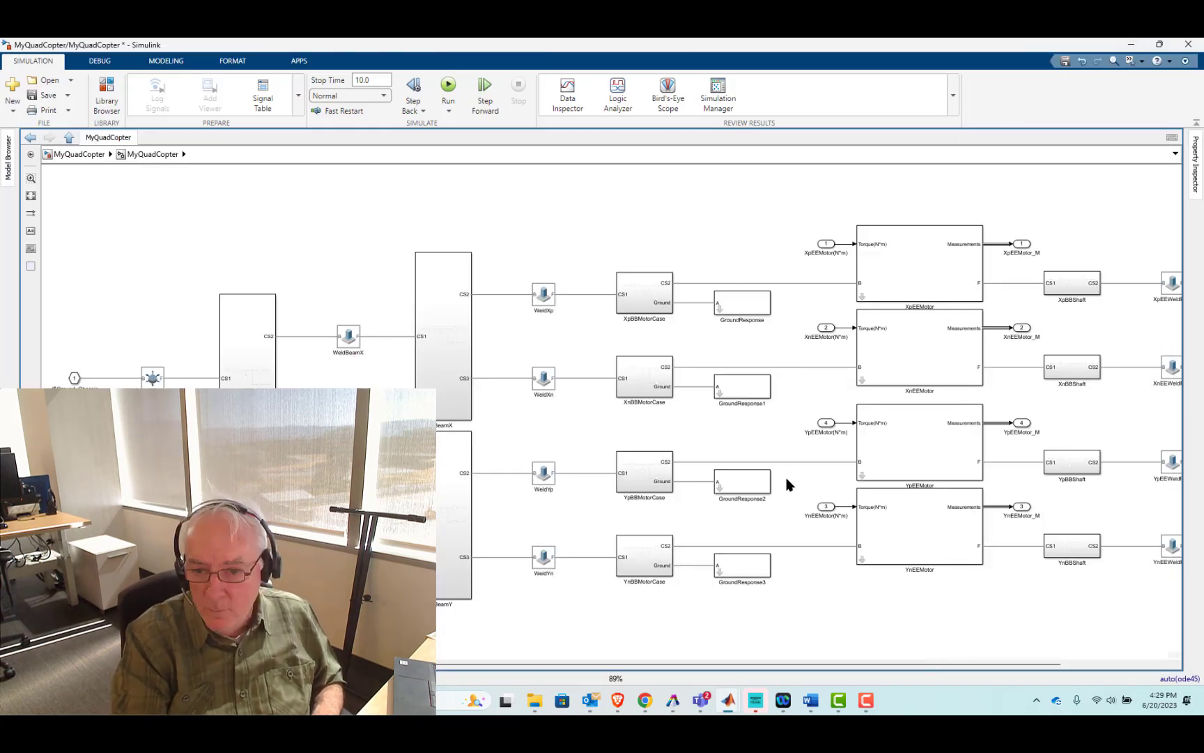
# Open GroundResponse and highlight input A, the u-GroundZ/-KGround/-bGround gains, saturation and External Force and Torque
pyautogui.doubleClick(719, 313)
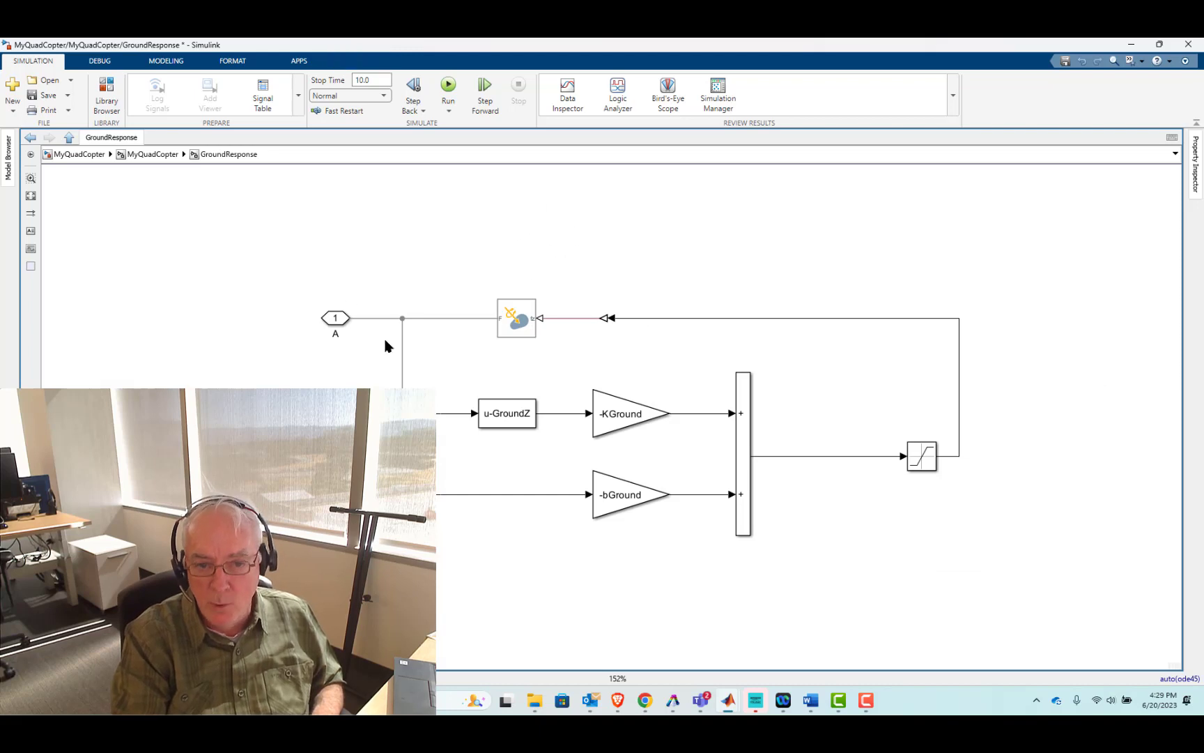
pyautogui.moveTo(253, 233); pyautogui.dragTo(460, 550)
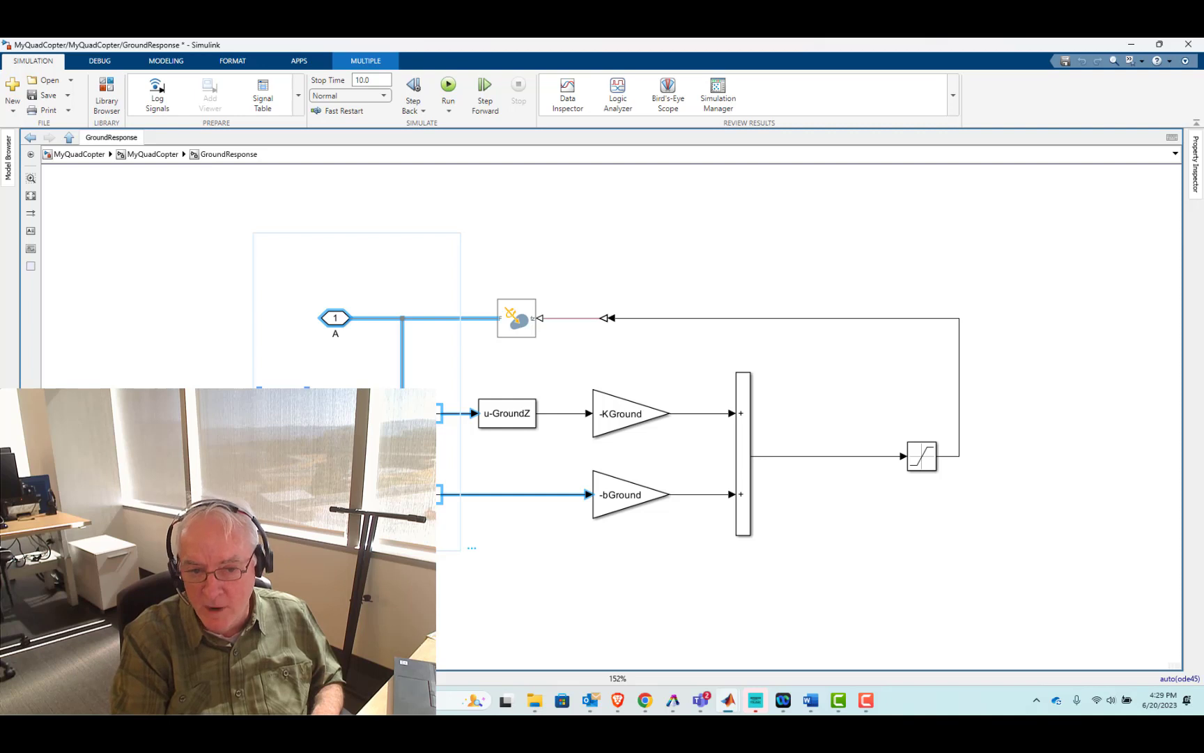
pyautogui.moveTo(477, 377); pyautogui.dragTo(697, 558)
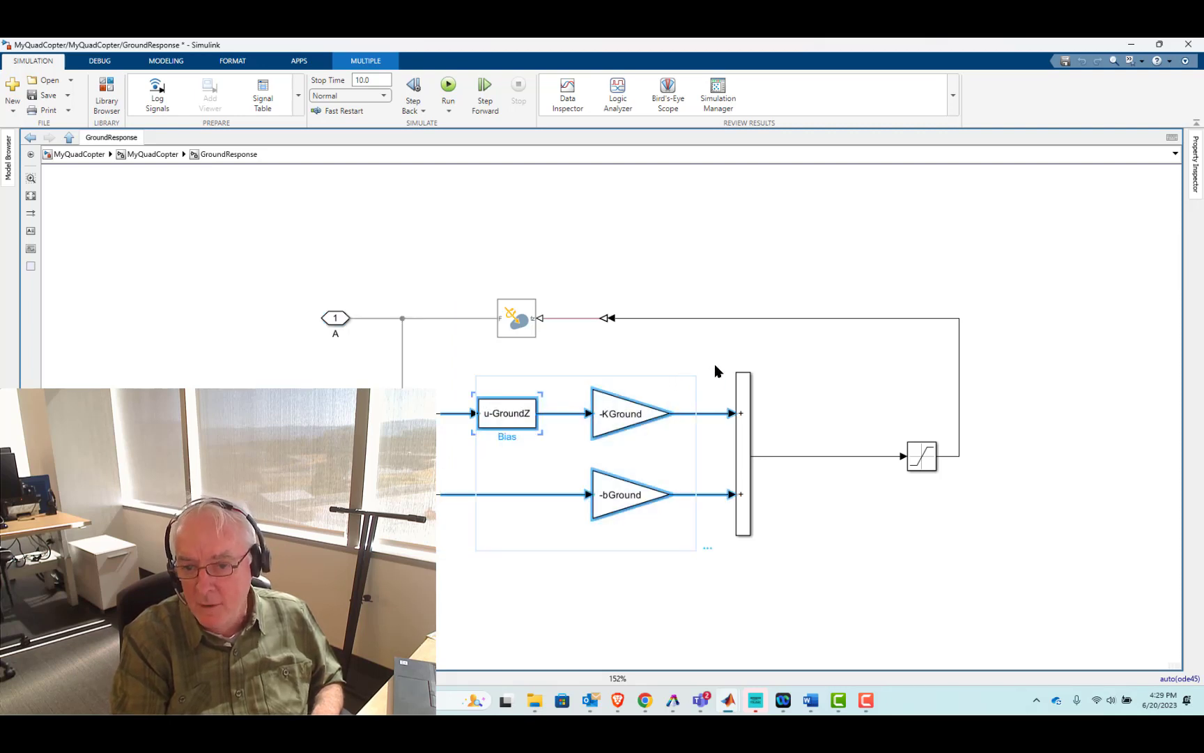
pyautogui.moveTo(715, 362); pyautogui.dragTo(534, 452)
pyautogui.moveTo(690, 471); pyautogui.dragTo(523, 516)
pyautogui.moveTo(773, 411); pyautogui.dragTo(819, 499)
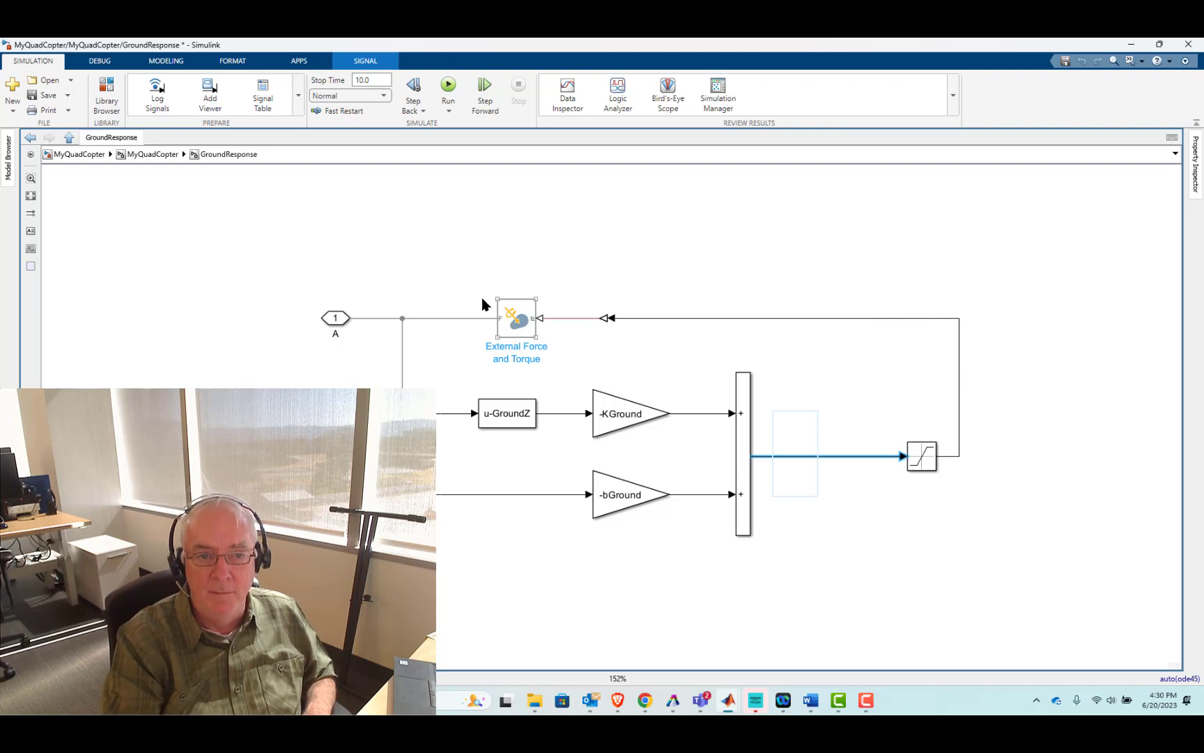
pyautogui.moveTo(518, 281); pyautogui.dragTo(476, 361)
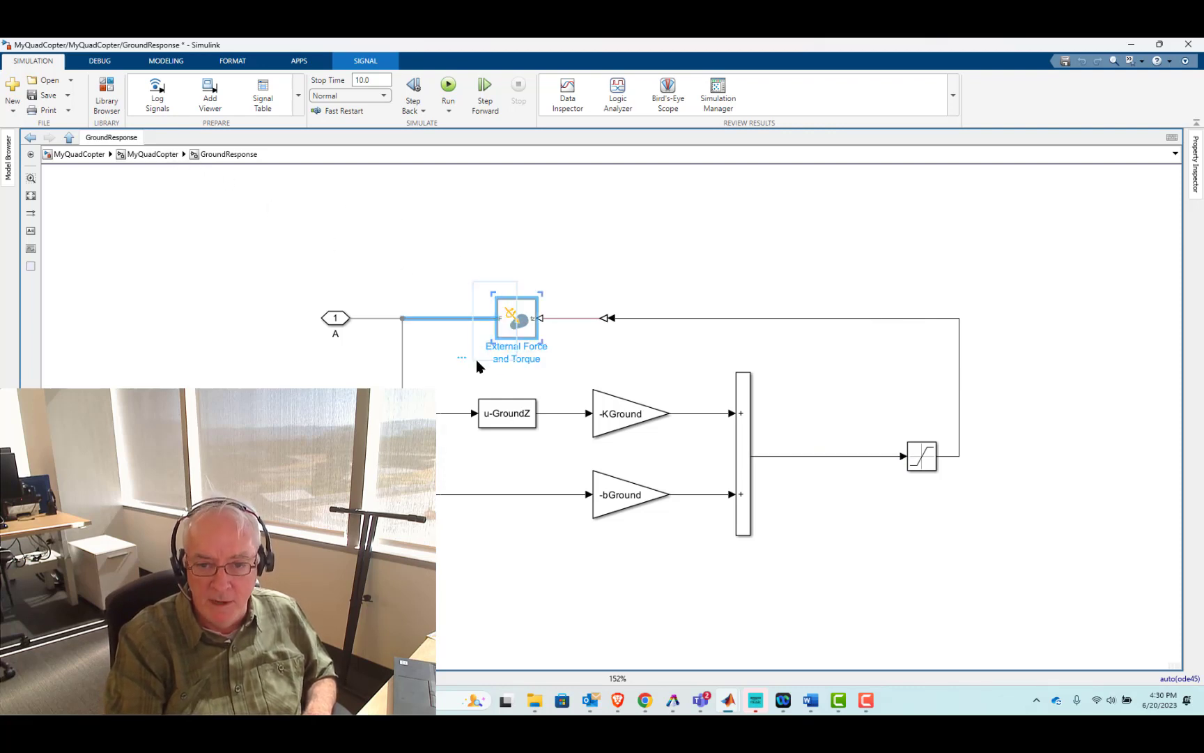
# Back at the top-level model, add a widened Constant block with value 1000
pyautogui.click(143, 154)
pyautogui.click(80, 154)
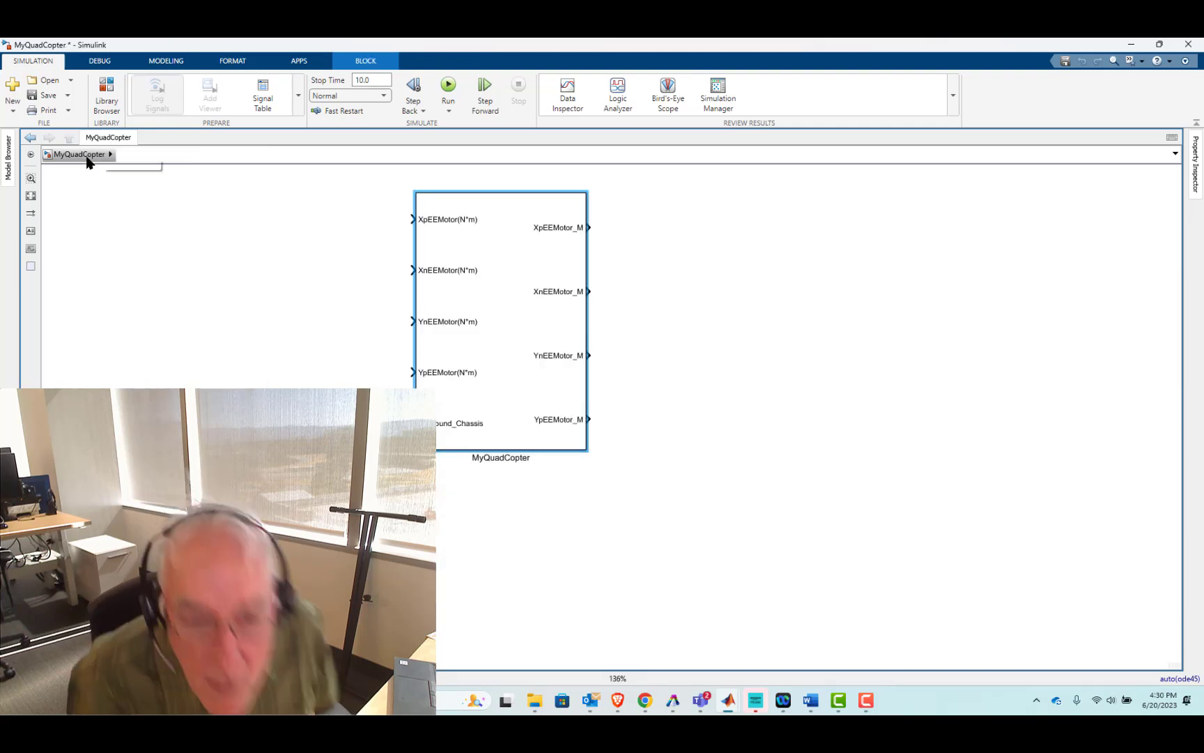
pyautogui.click(178, 232)
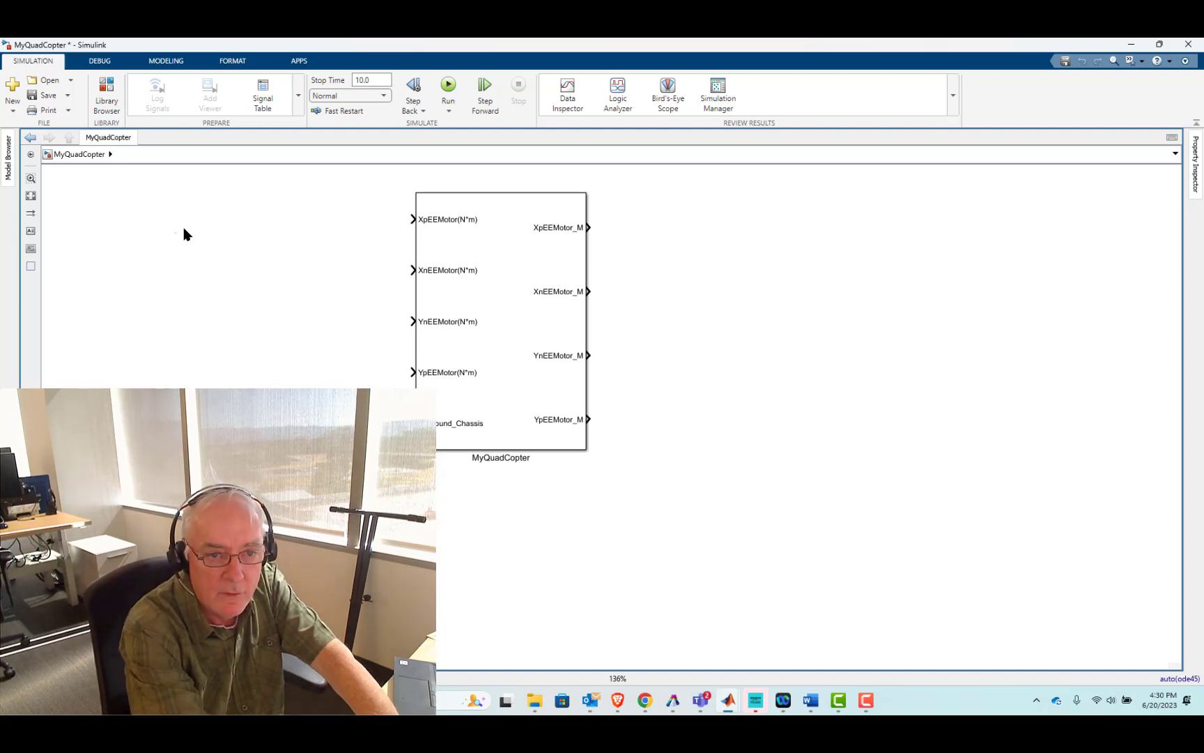
pyautogui.doubleClick(243, 235)
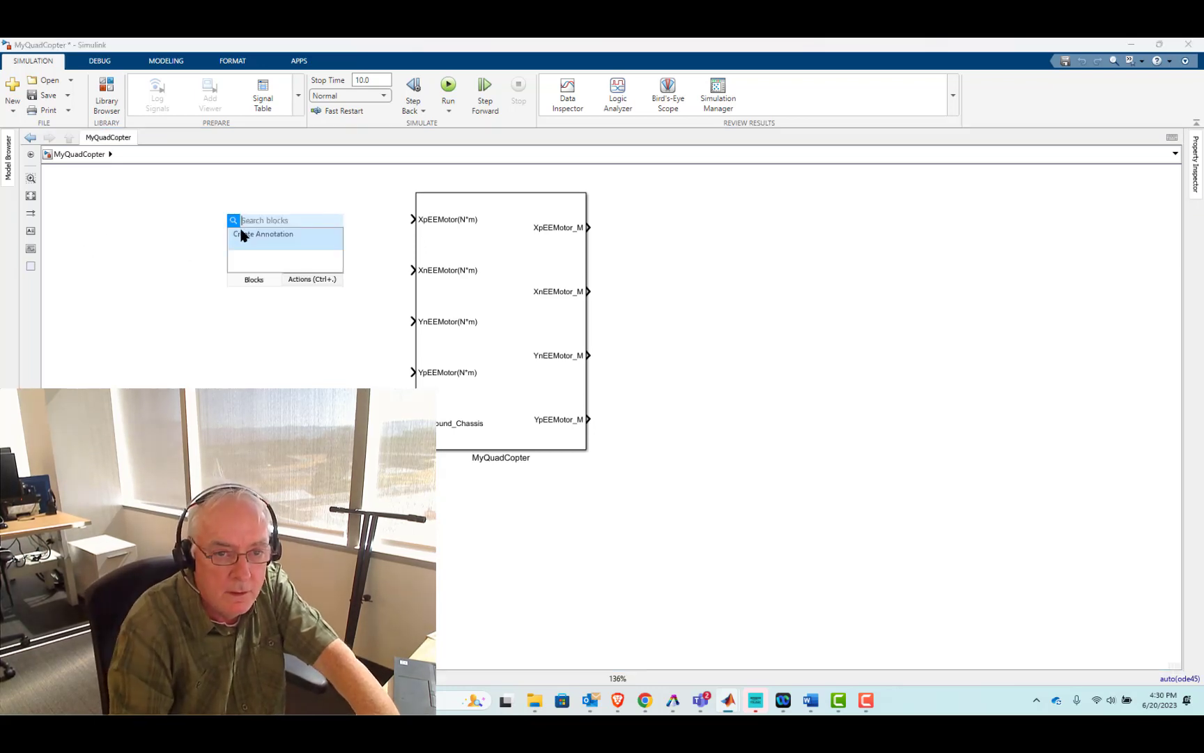
pyautogui.write('constant')
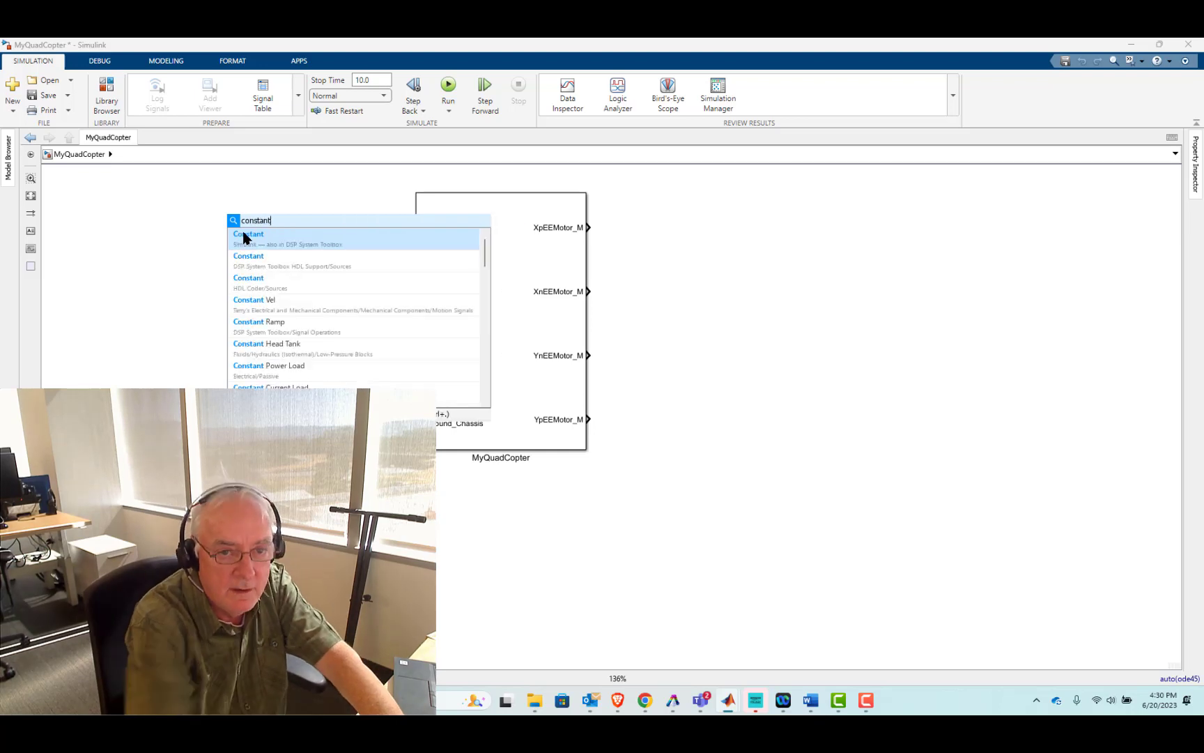
pyautogui.press('Return')
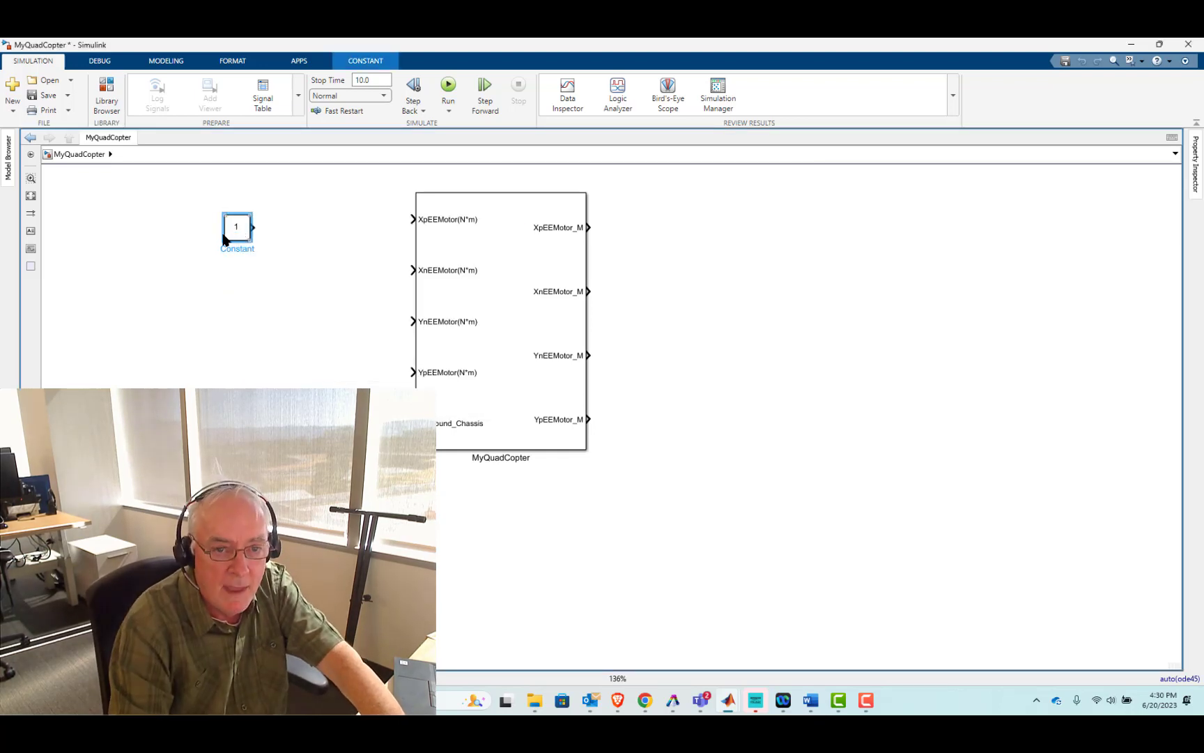
pyautogui.moveTo(220, 239); pyautogui.dragTo(185, 240)
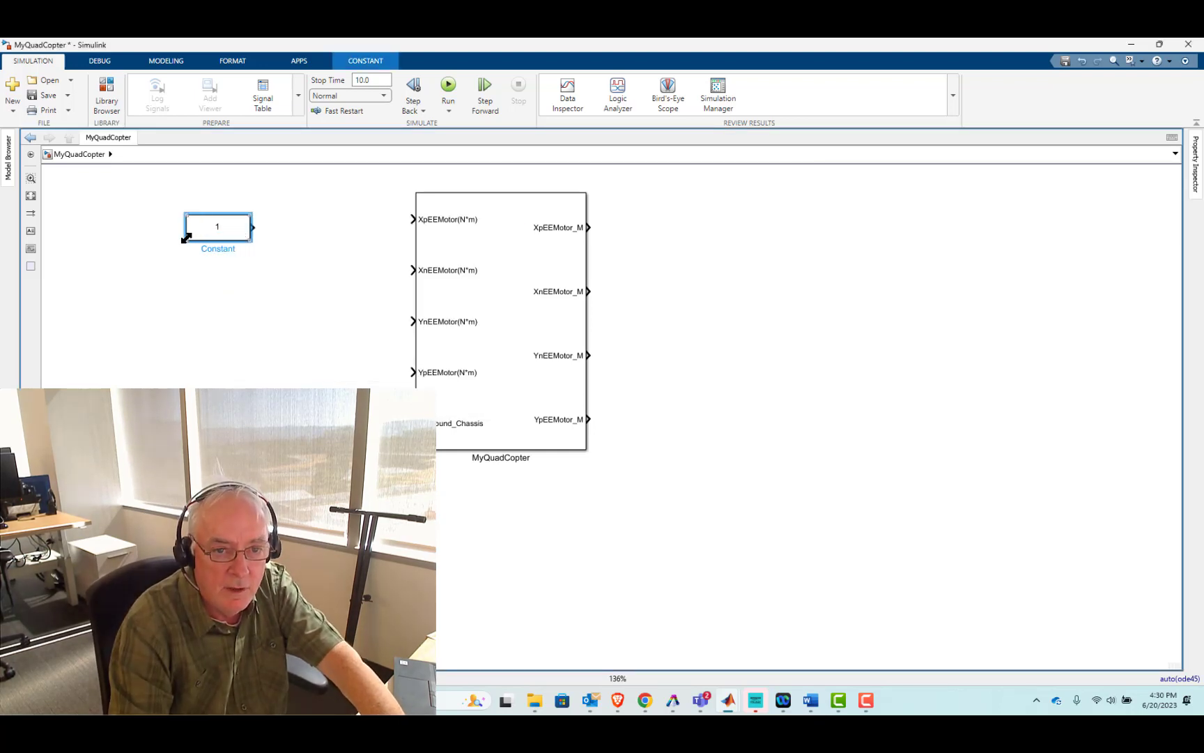
pyautogui.doubleClick(220, 228)
pyautogui.write('1000')
pyautogui.click(369, 328)
# Wire the 1000 constant to the XpEEMotor, YpEEMotor, YnEEMotor and XnEEMotor inputs
pyautogui.moveTo(237, 239); pyautogui.dragTo(271, 227)
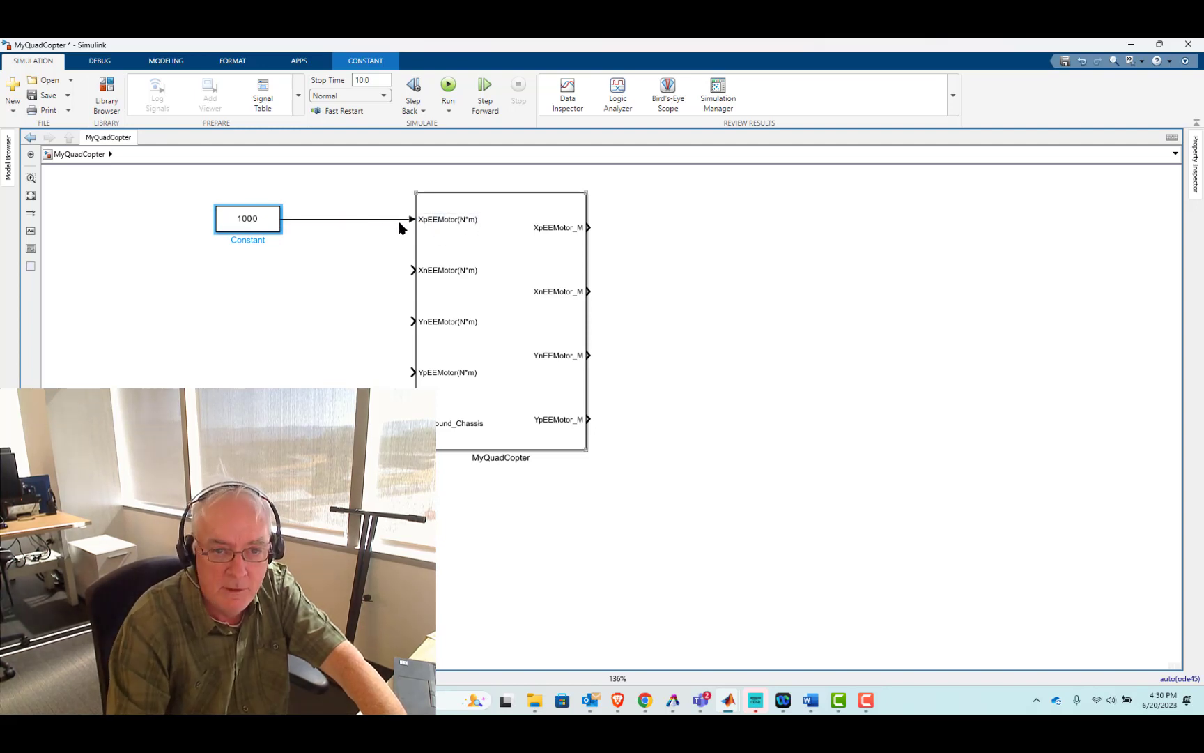
pyautogui.moveTo(311, 220)
pyautogui.mouseDown()
pyautogui.moveTo(325, 291)
pyautogui.moveTo(417, 377)
pyautogui.mouseUp()
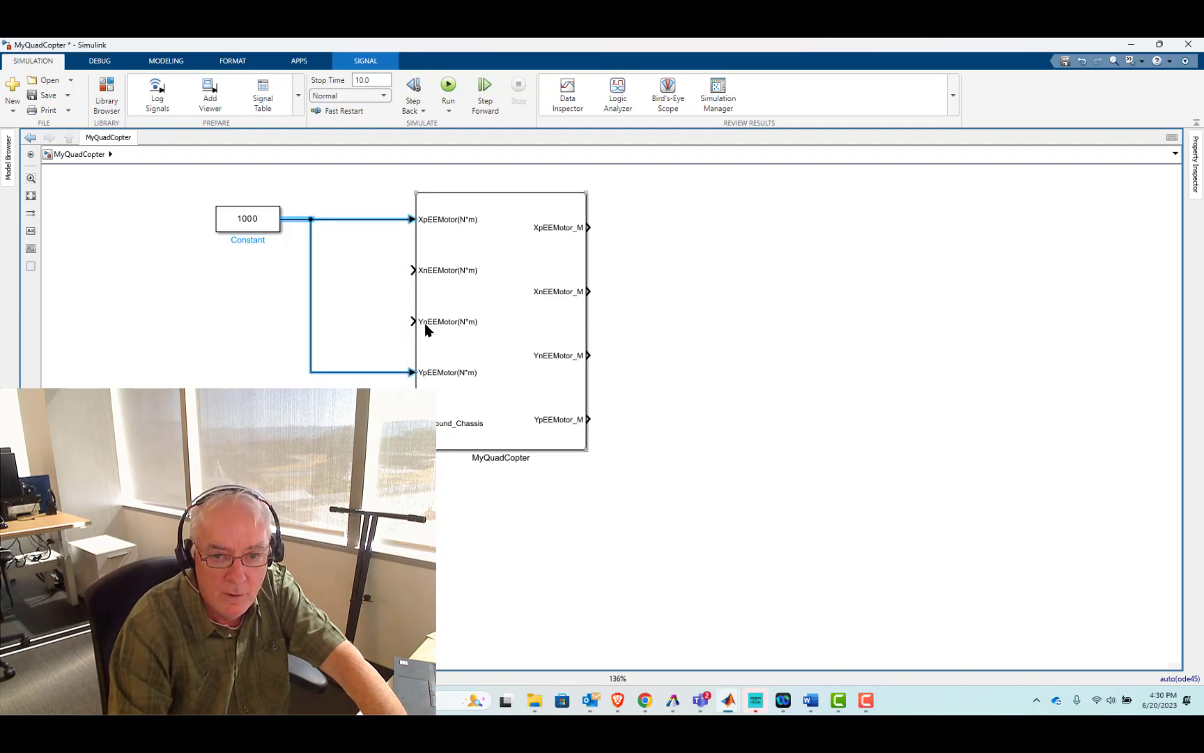
pyautogui.moveTo(412, 321); pyautogui.dragTo(313, 320)
pyautogui.moveTo(395, 268); pyautogui.dragTo(311, 270)
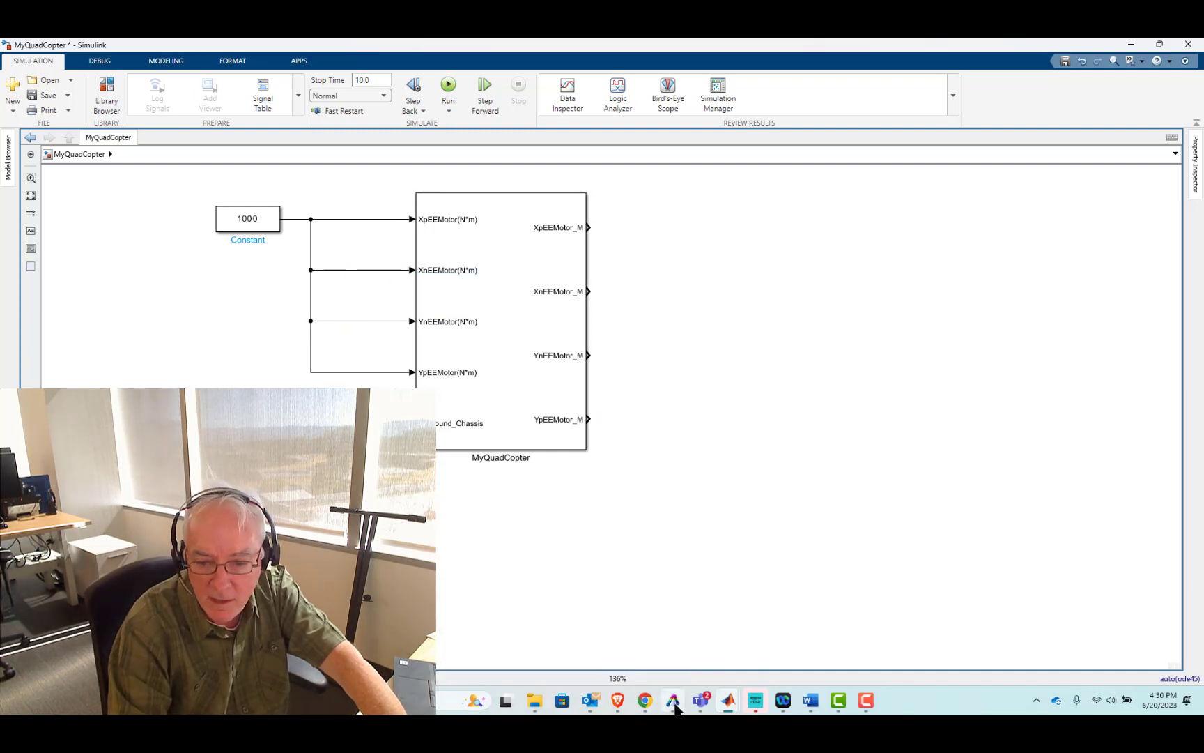
# Re-run the quadcopter simulation in Mechanics Explorer with 1000 torque on all motors, then minimize it
pyautogui.moveTo(729, 700)
pyautogui.click(884, 631)
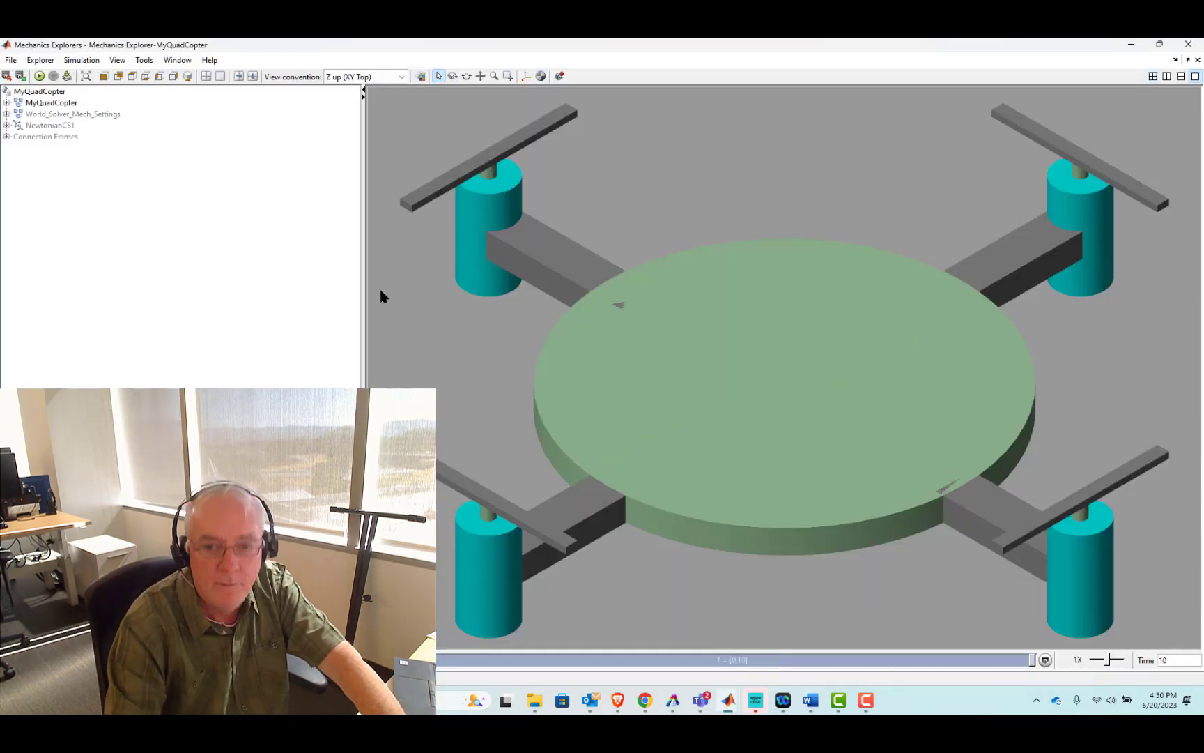
pyautogui.click(40, 76)
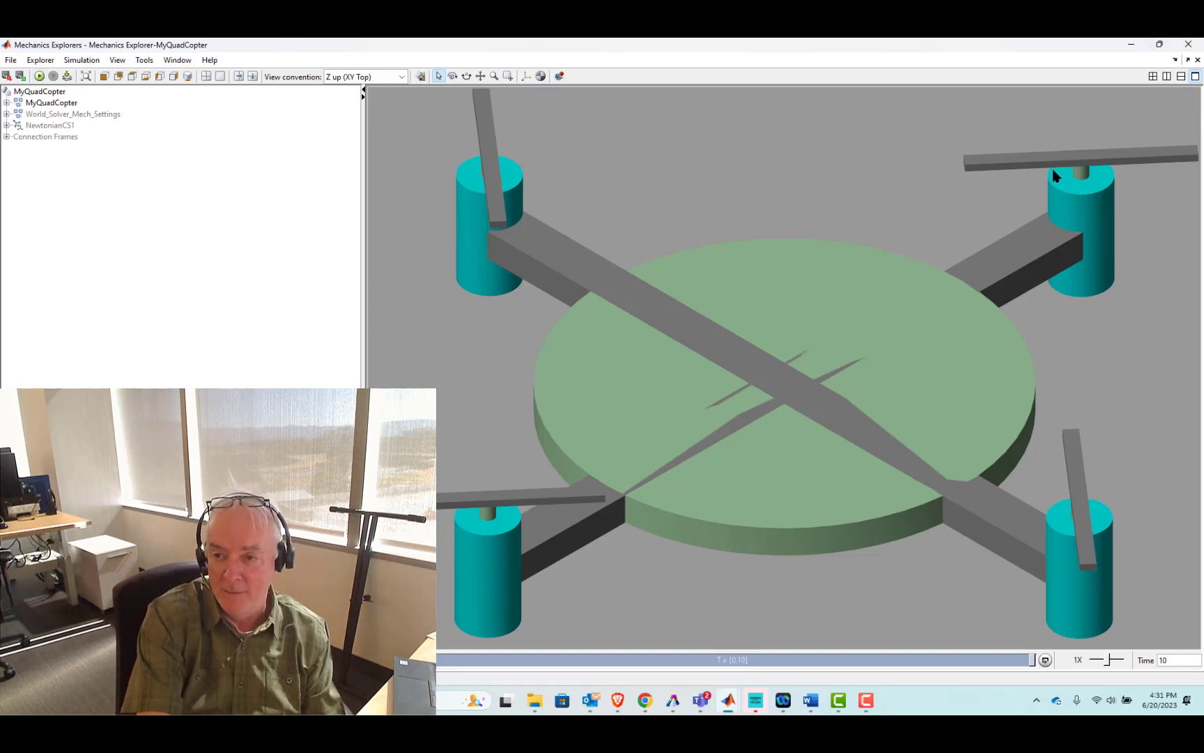
pyautogui.click(1130, 45)
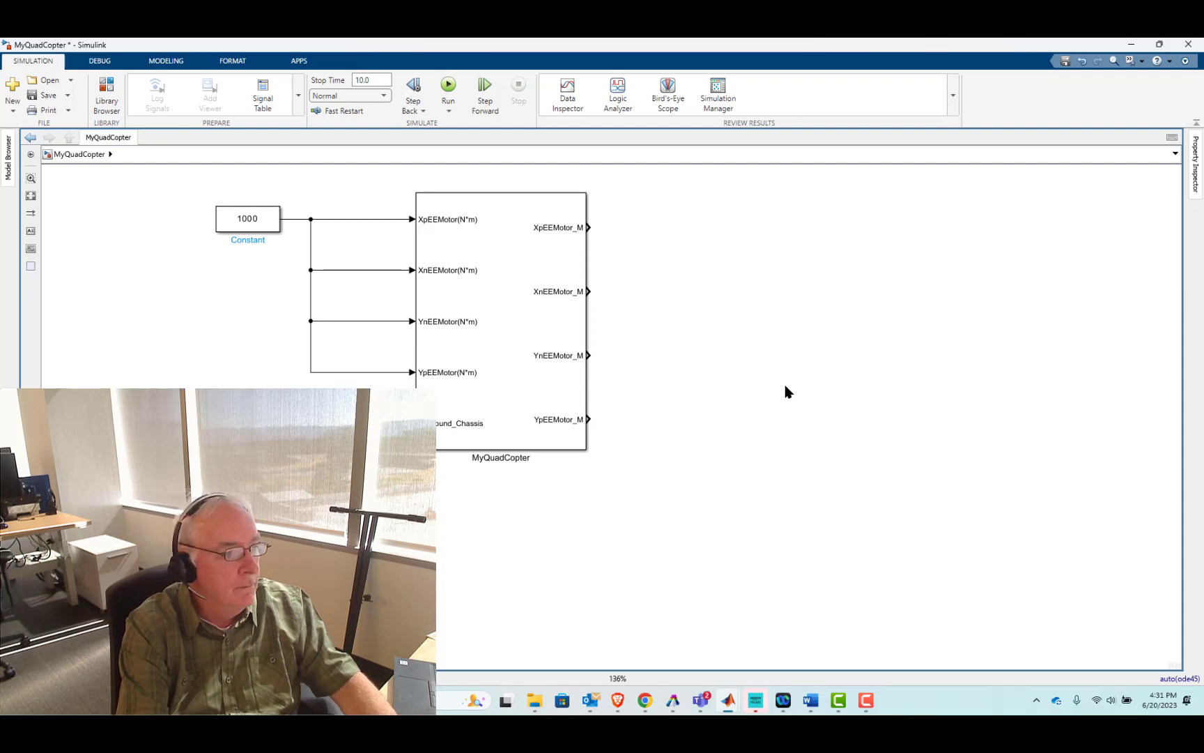
# Insert a -1 Gain on the XnEEMotor line and place a copy on the YnEEMotor line
pyautogui.doubleClick(834, 373)
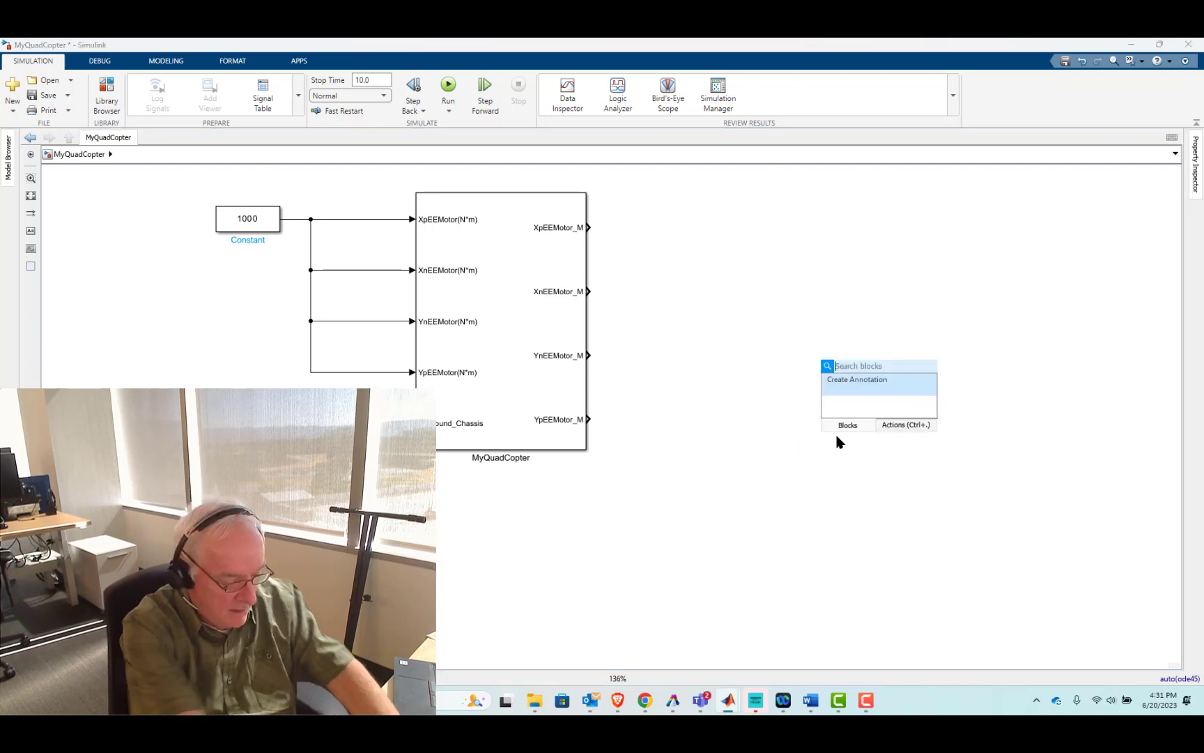
pyautogui.write('gain')
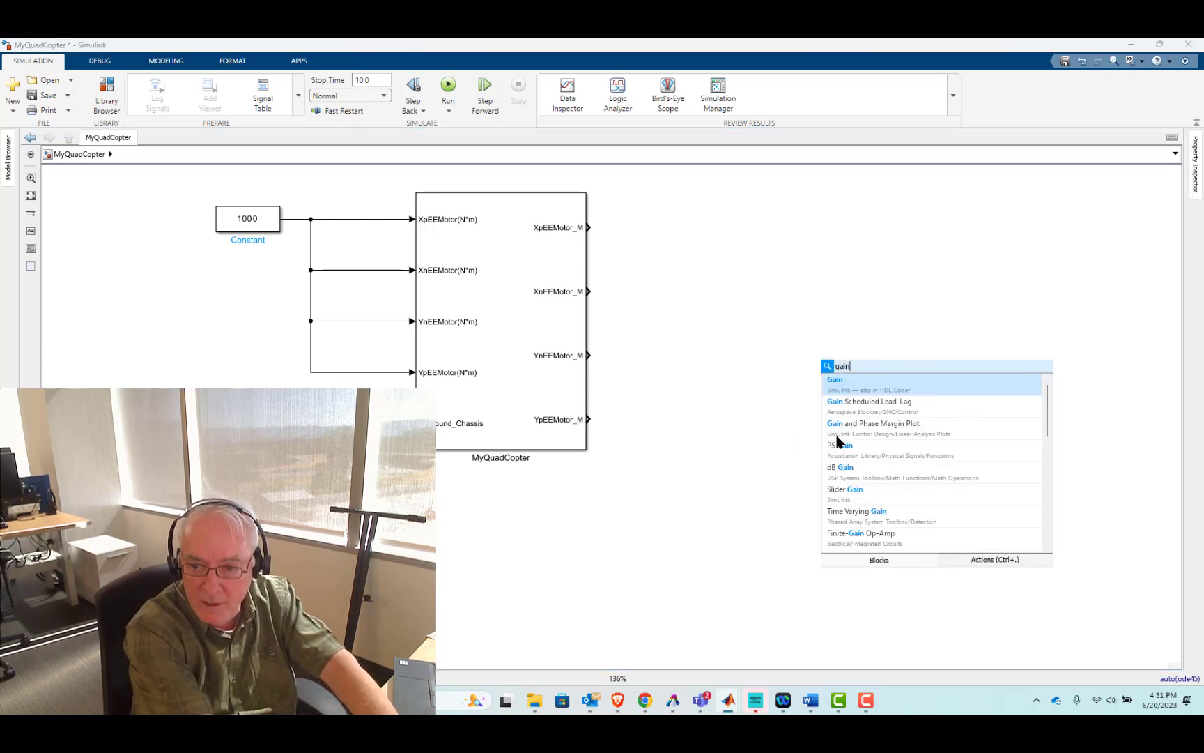
pyautogui.press('Return')
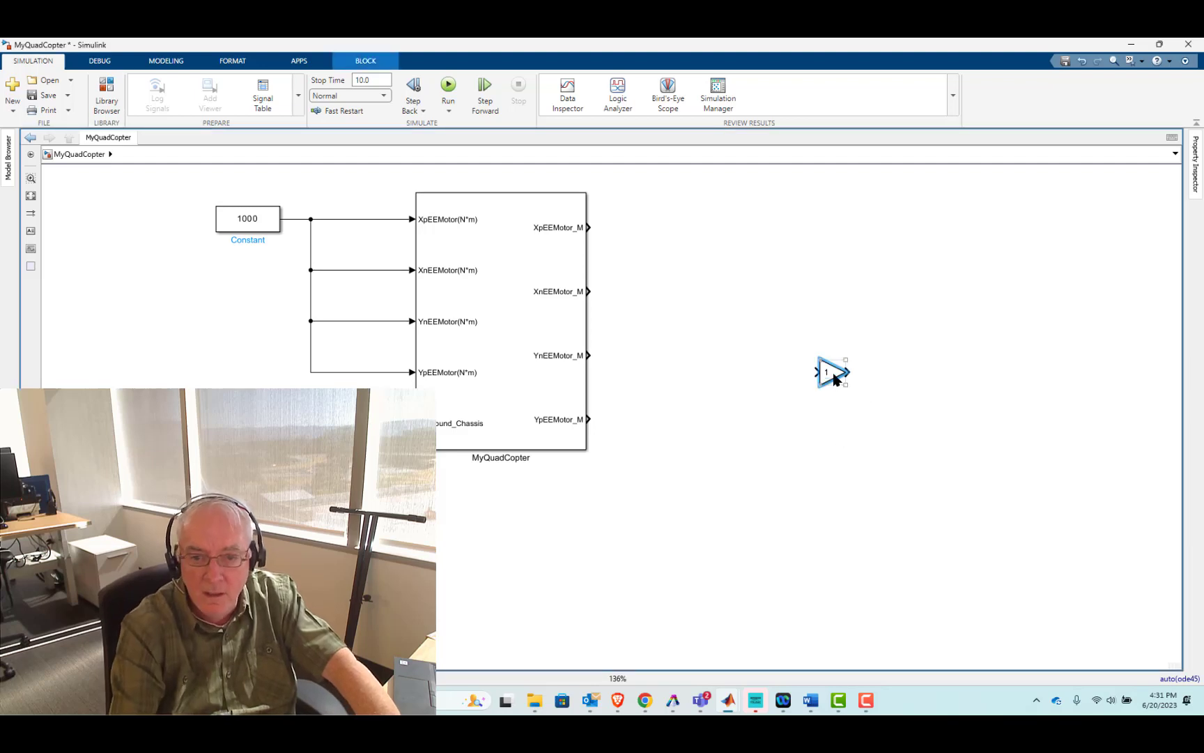
pyautogui.moveTo(833, 373); pyautogui.dragTo(362, 275)
pyautogui.doubleClick(359, 266)
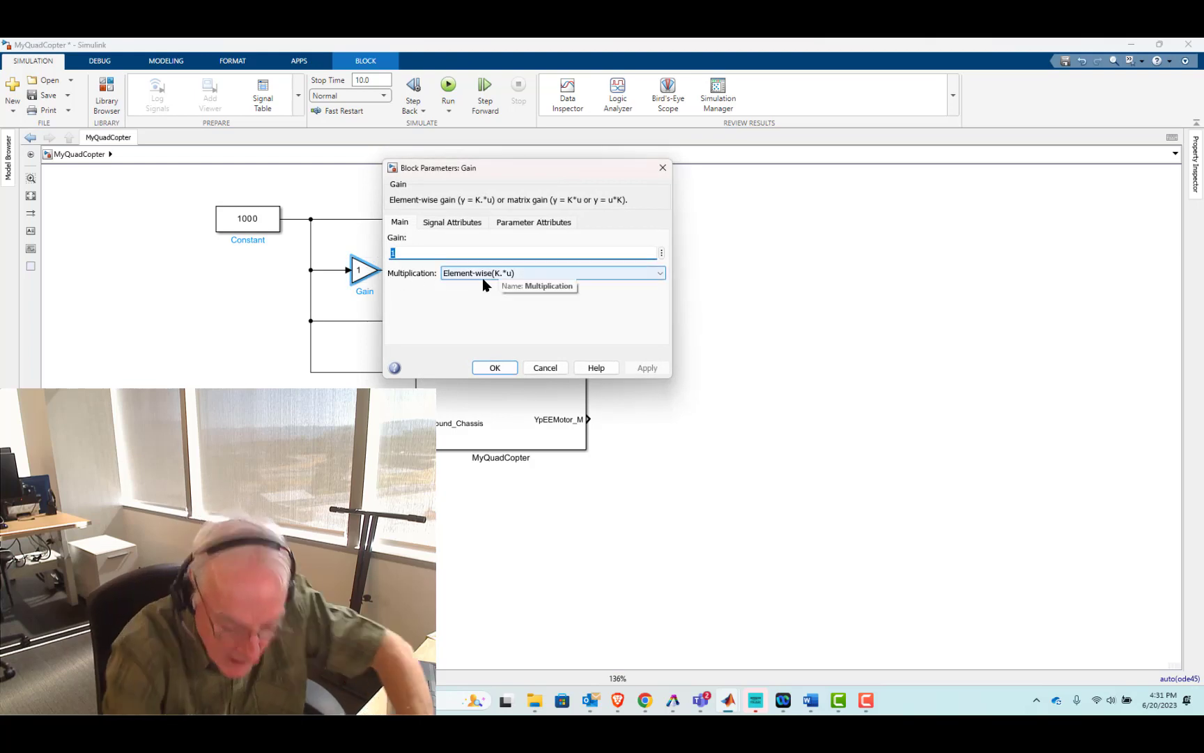
pyautogui.write('-1')
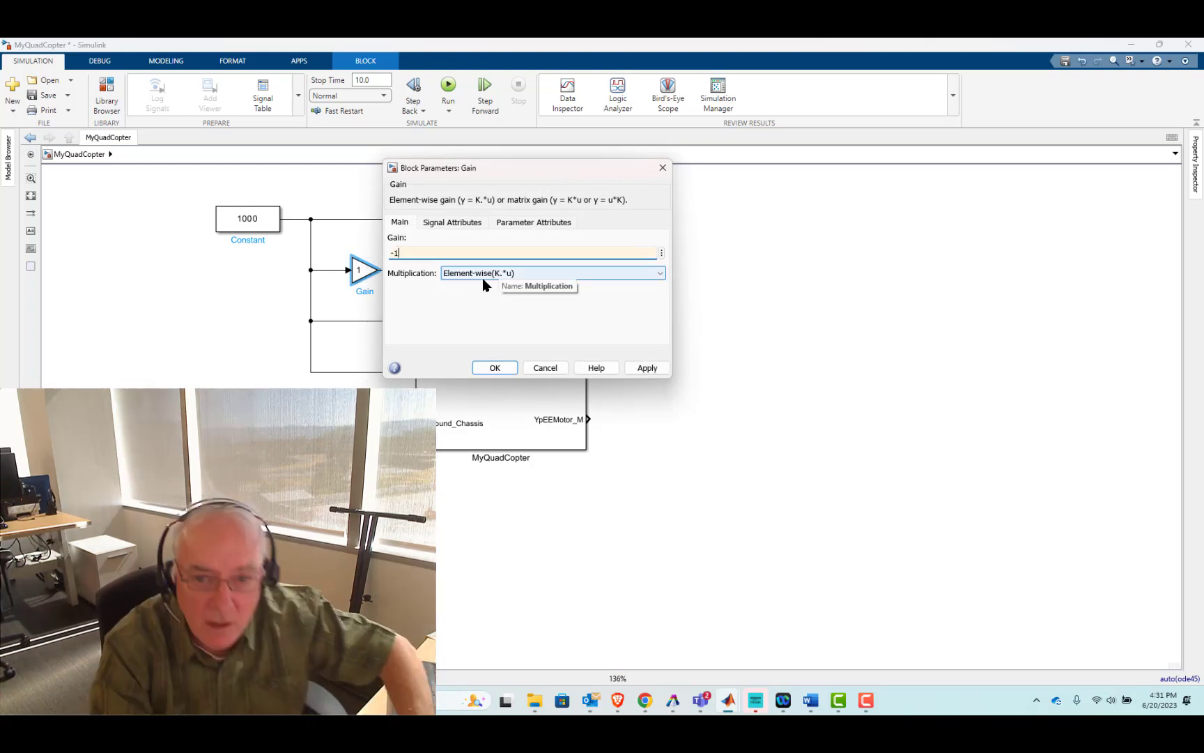
pyautogui.click(492, 368)
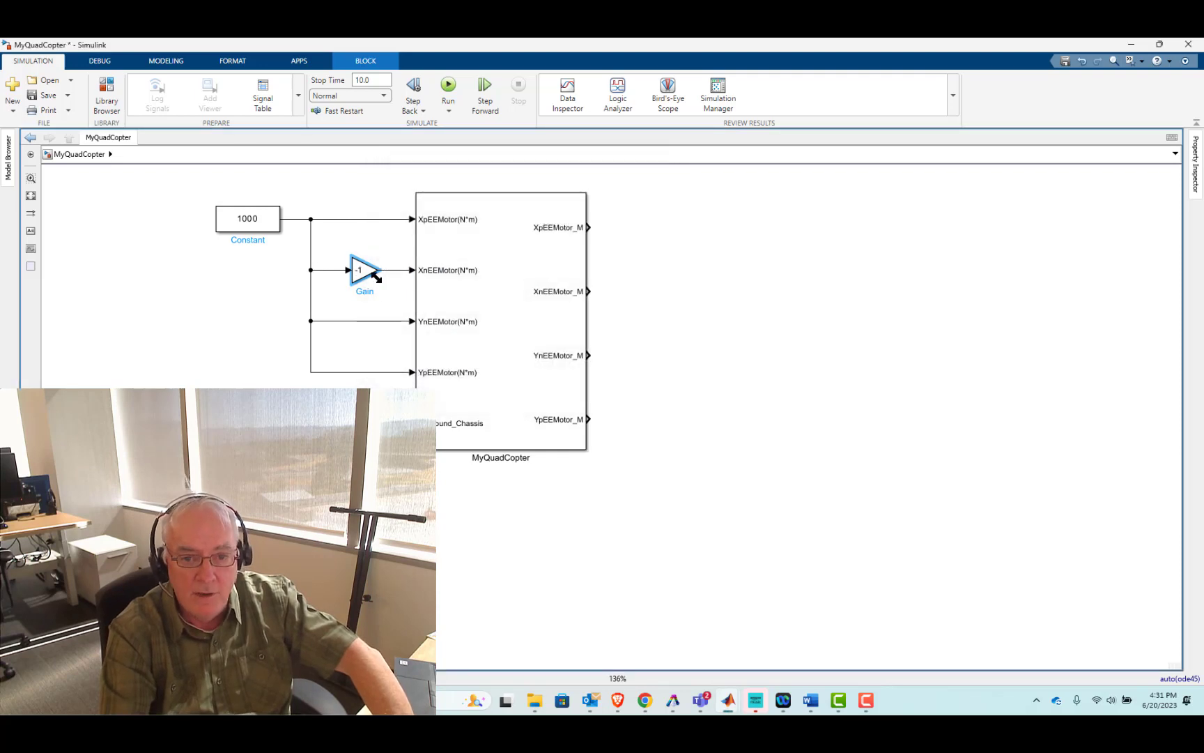
pyautogui.moveTo(363, 269); pyautogui.dragTo(371, 336)
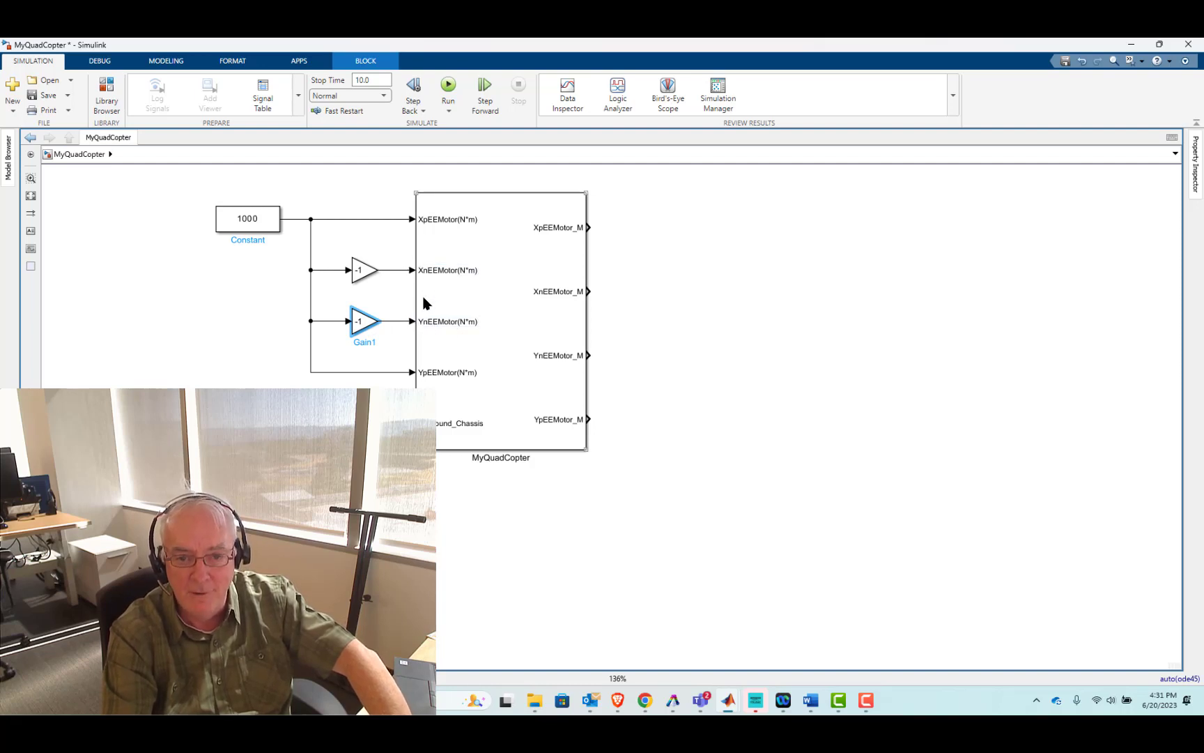
pyautogui.click(228, 315)
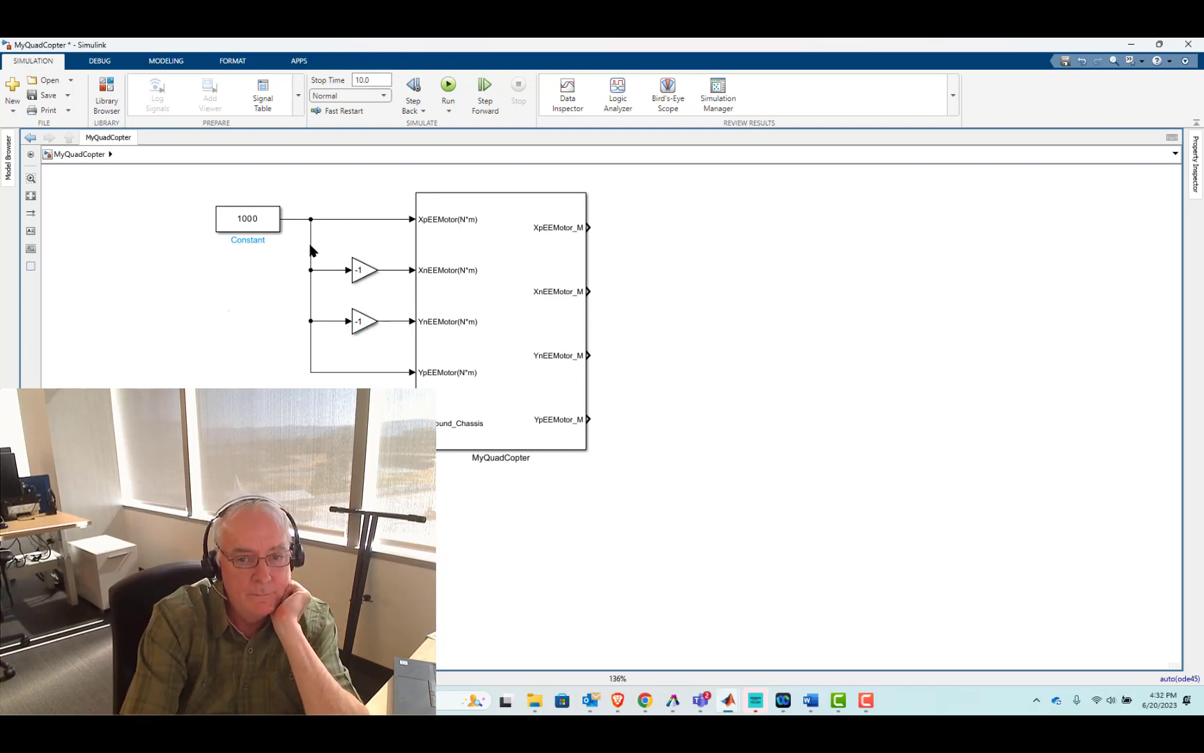
# Run the model with counter-rotating torques and watch the quadcopter animation in Mechanics Explorer
pyautogui.click(448, 87)
pyautogui.moveTo(729, 704)
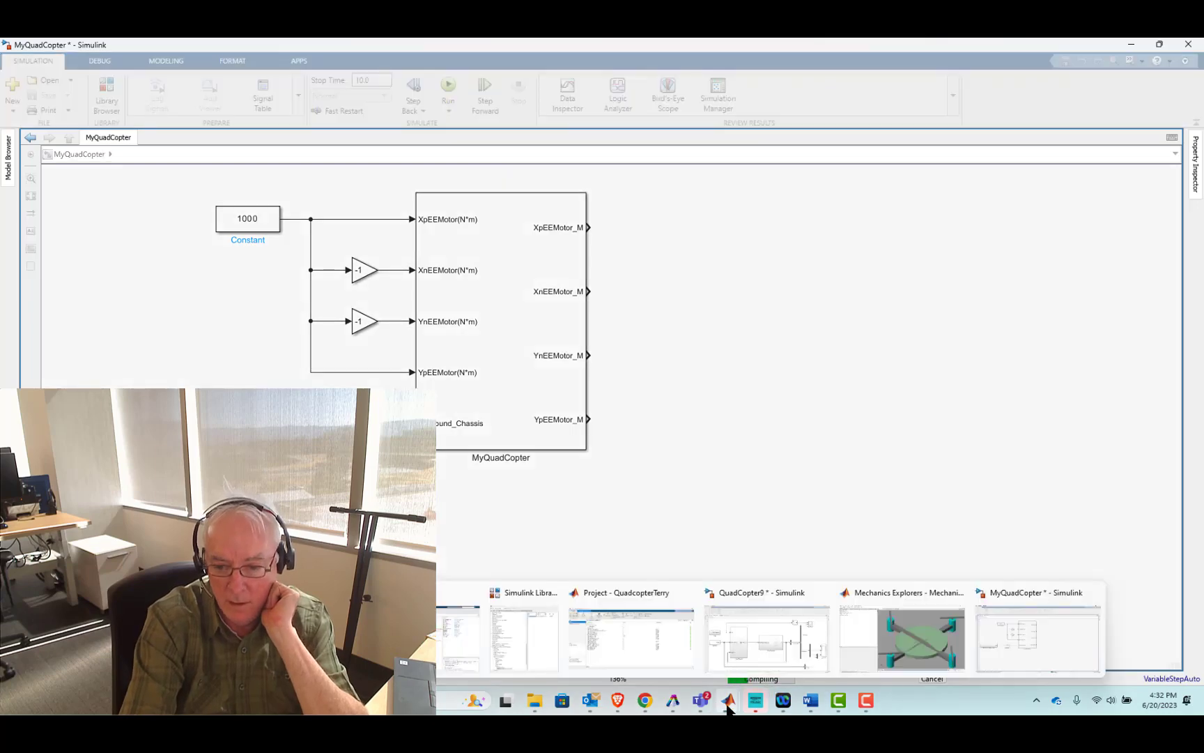
pyautogui.click(881, 637)
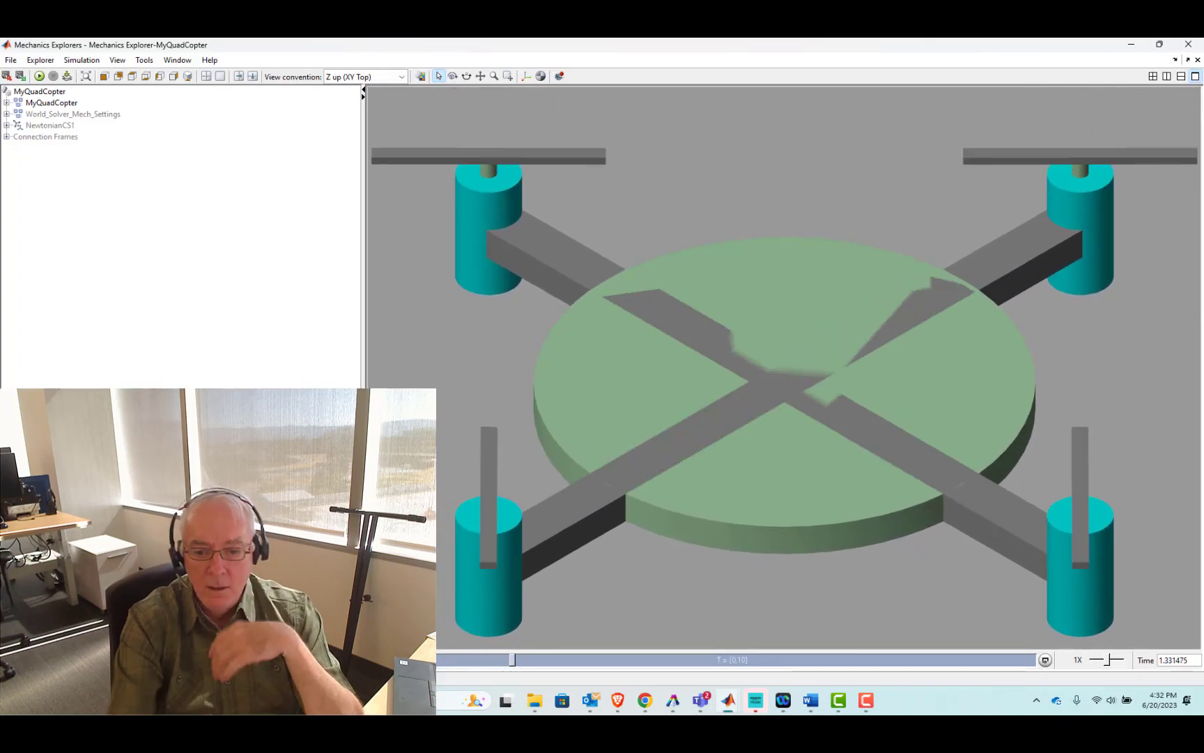